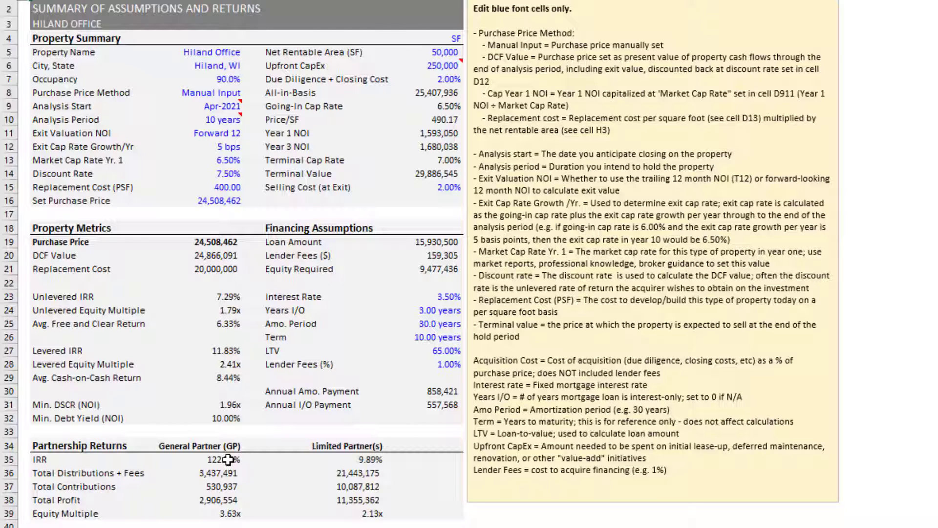
# Review the property inputs from Property Name down to the Set Purchase Price value.
pyautogui.click(221, 51)
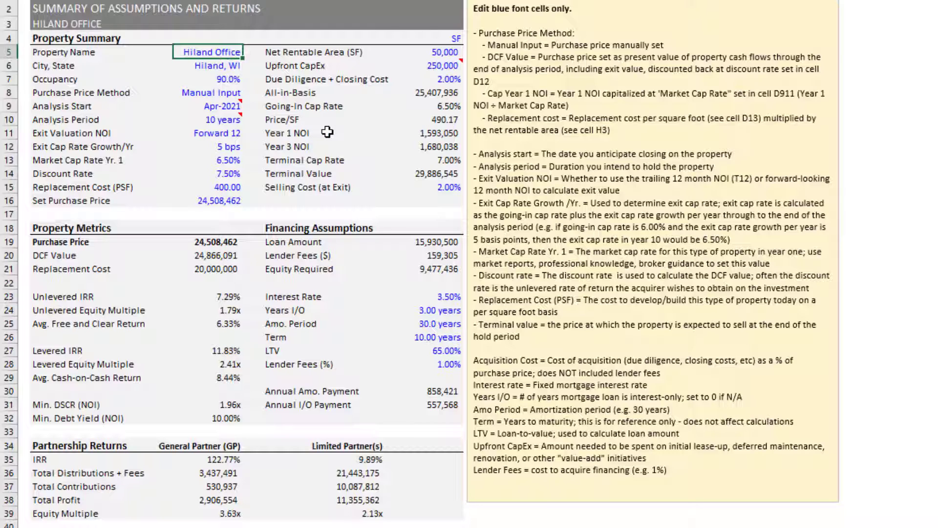
pyautogui.press('Down')
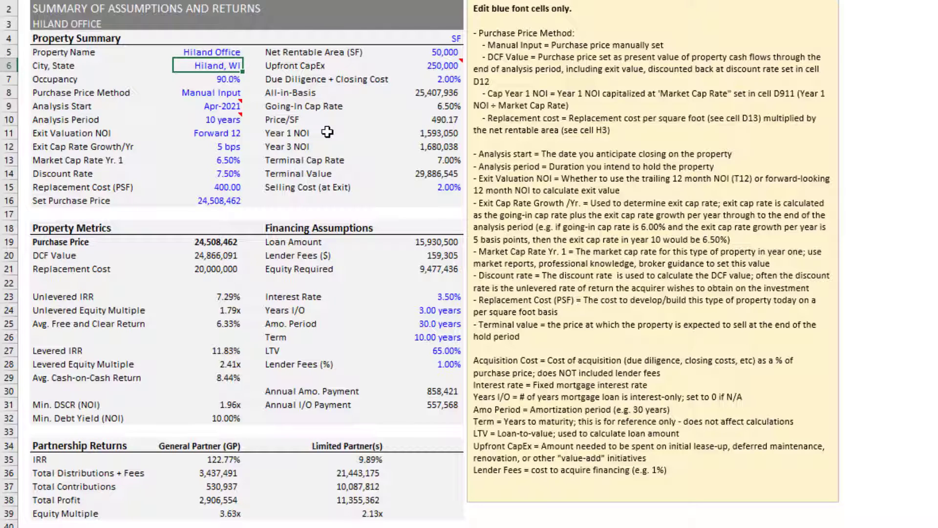
pyautogui.press('Down')
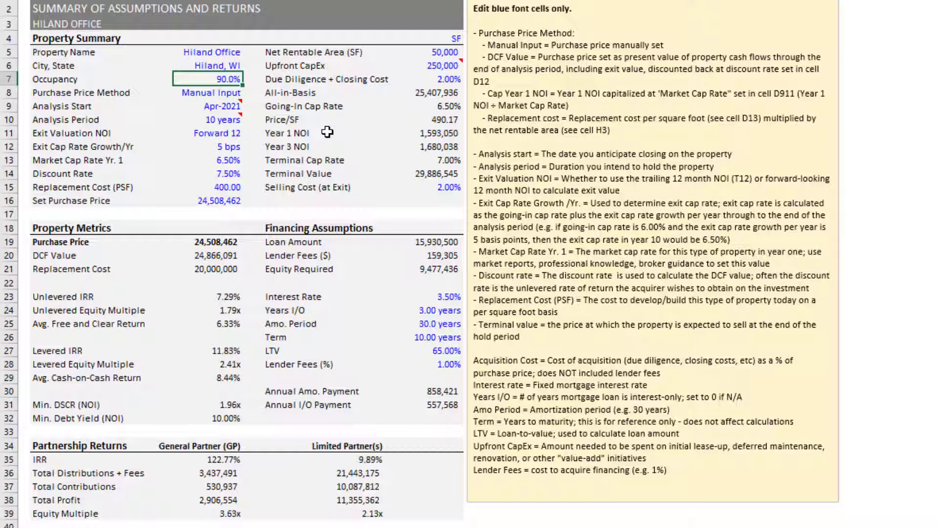
pyautogui.press('Down')
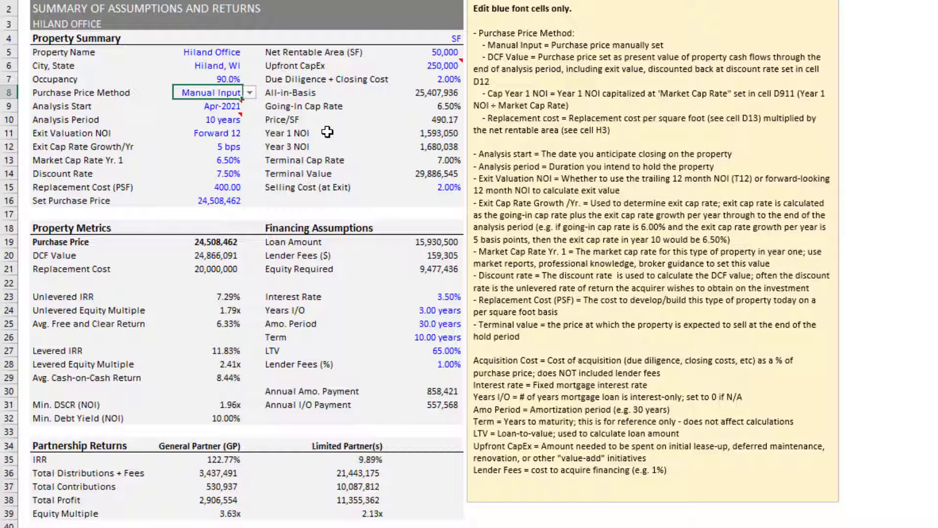
pyautogui.click(62, 200)
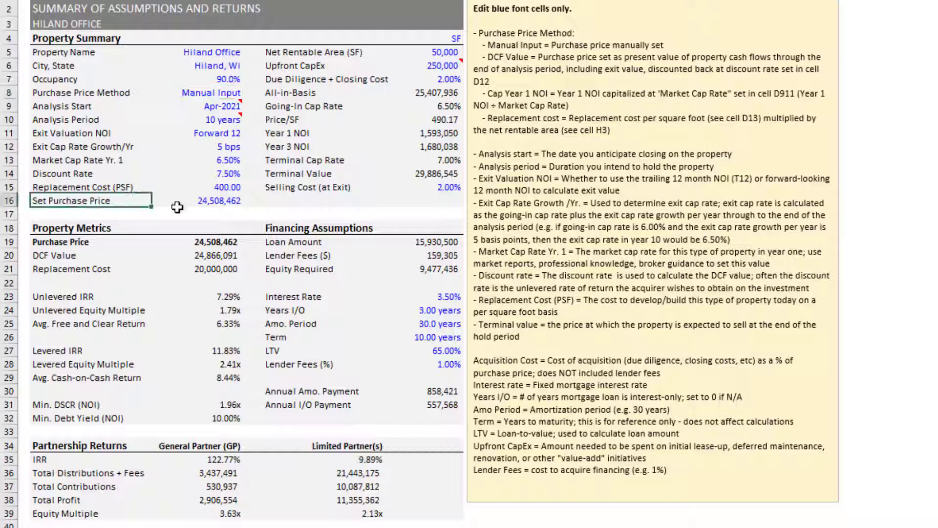
pyautogui.press('Right')
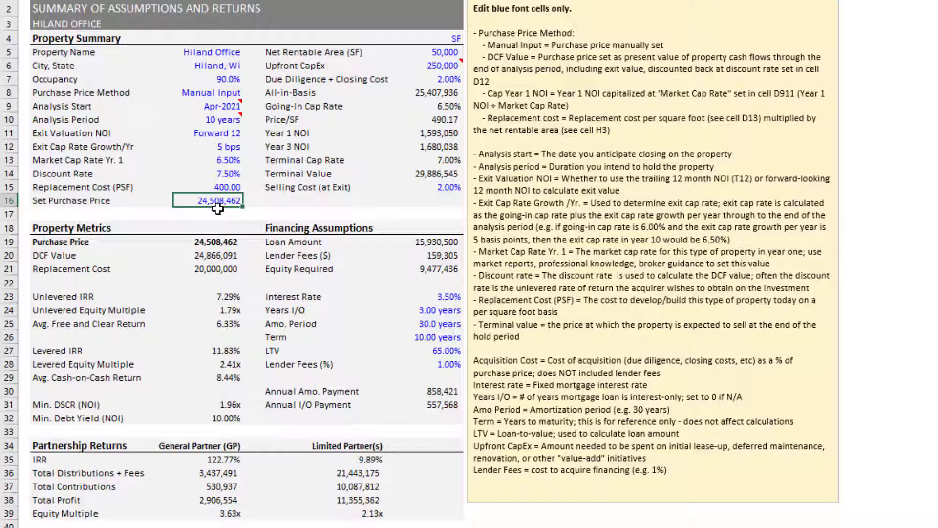
pyautogui.click(236, 92)
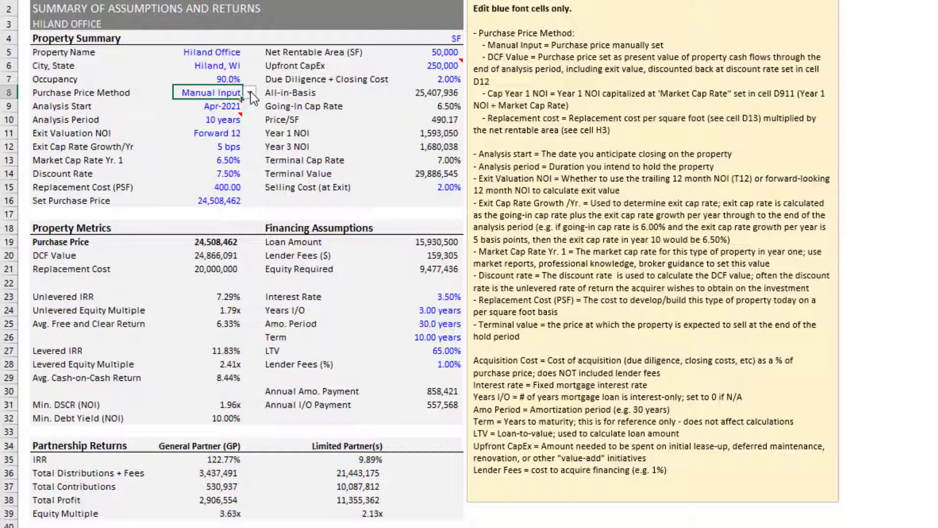
# Set Purchase Price Method to DCF Value; compare discount rate, 24,866,091 purchase price, DCF value, unlevered IRR.
pyautogui.click(251, 93)
pyautogui.click(244, 112)
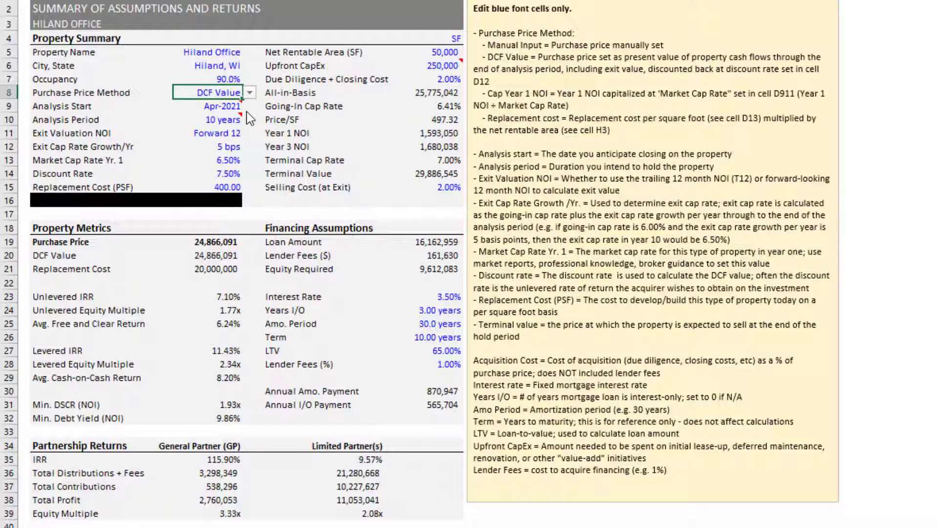
pyautogui.click(227, 174)
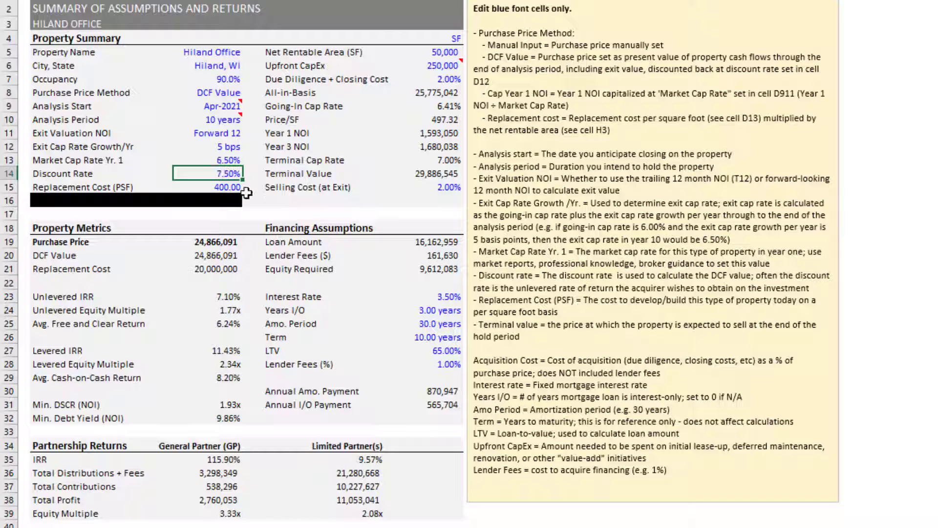
pyautogui.click(226, 241)
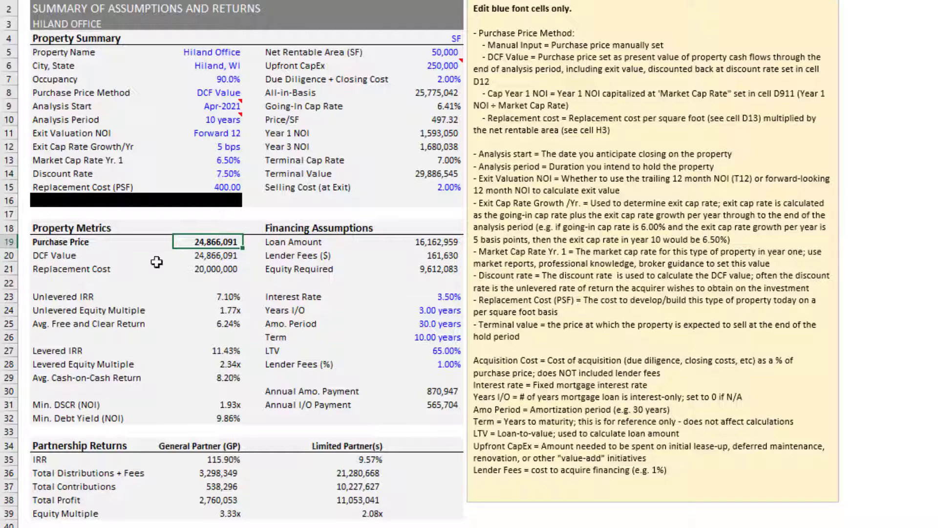
pyautogui.click(216, 253)
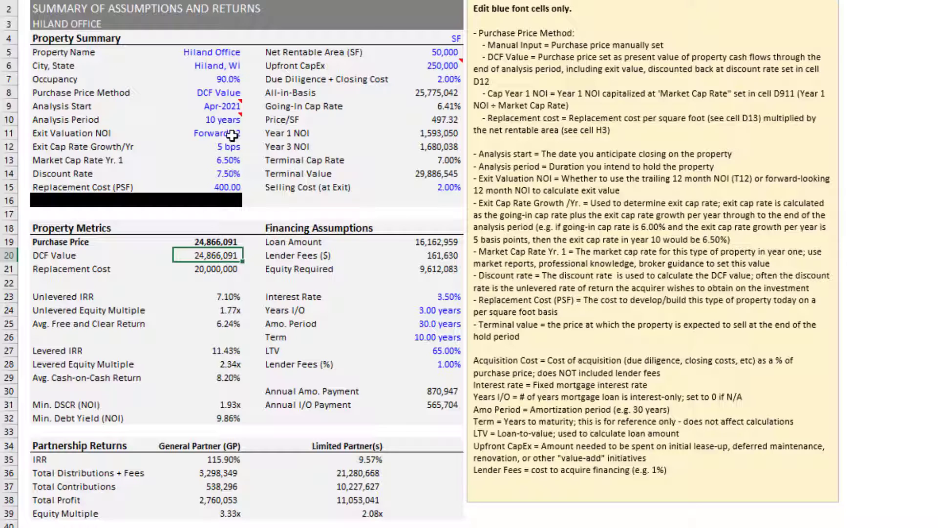
pyautogui.click(214, 243)
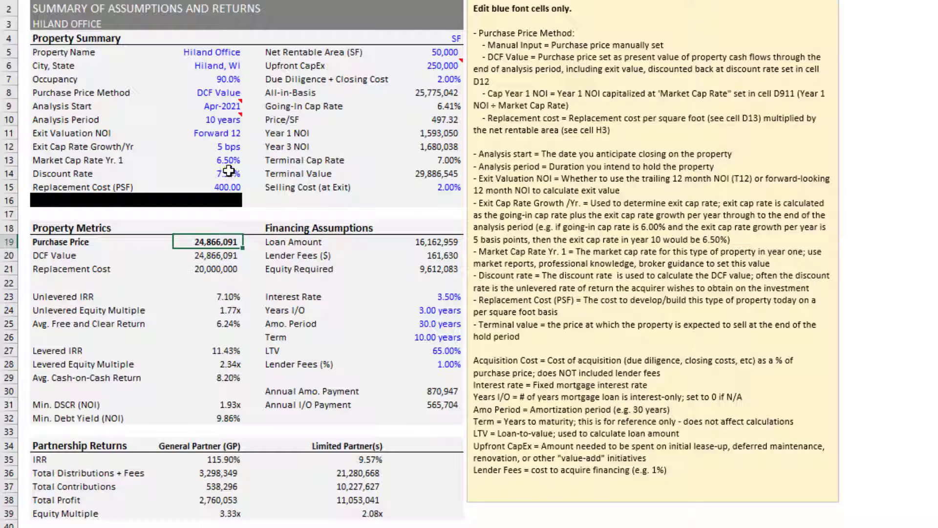
pyautogui.click(228, 172)
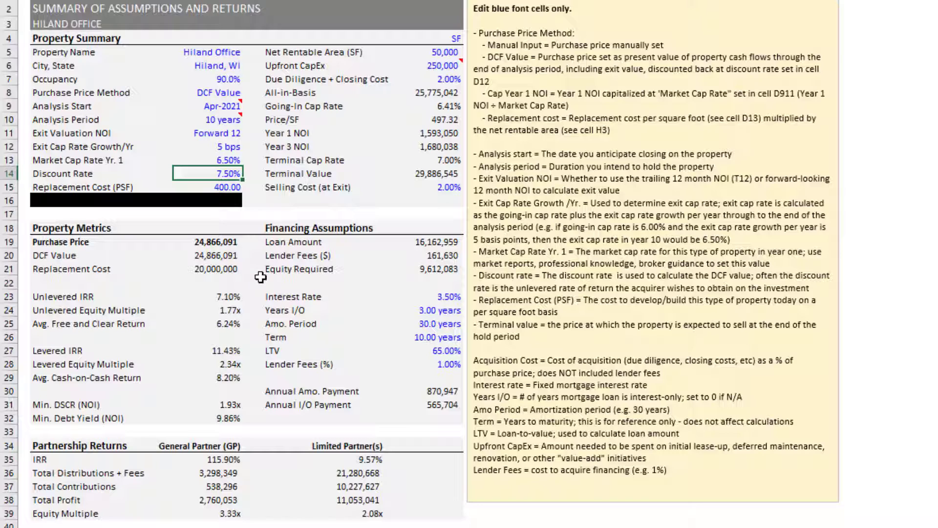
pyautogui.click(233, 294)
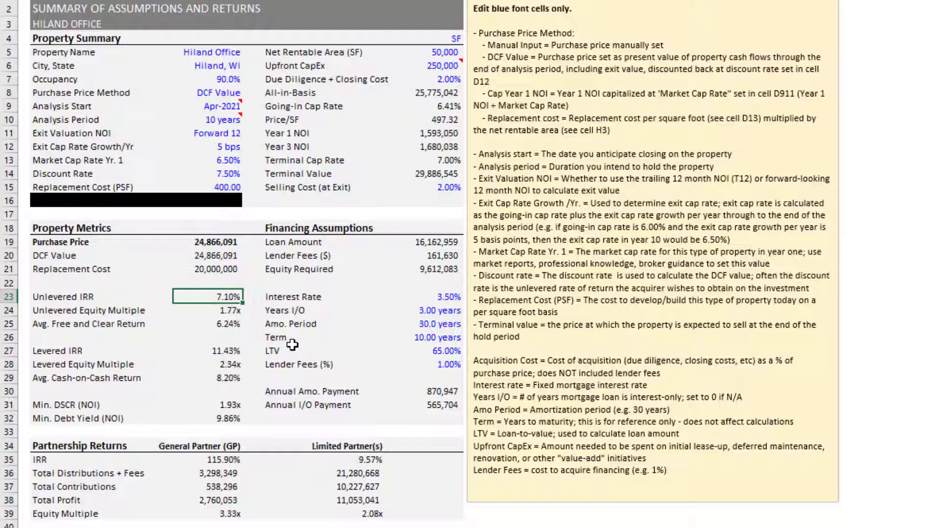
pyautogui.click(231, 173)
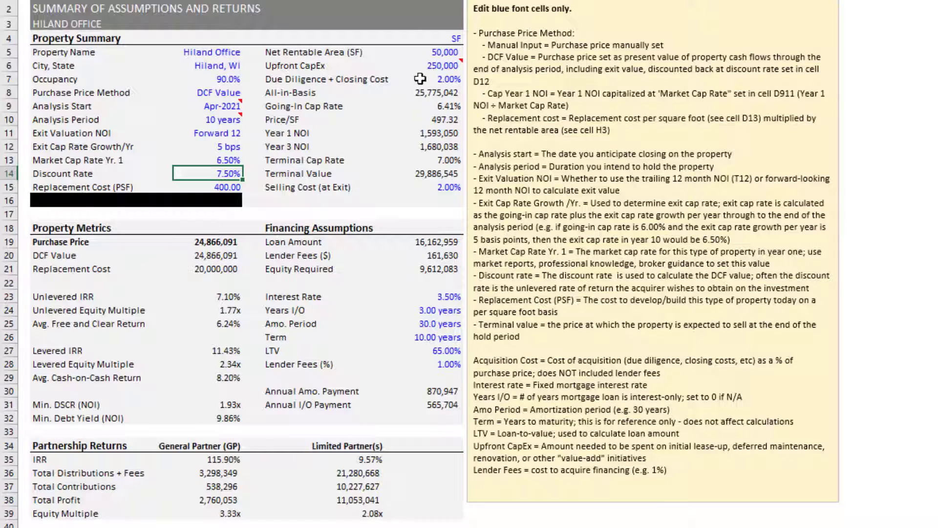
pyautogui.click(438, 65)
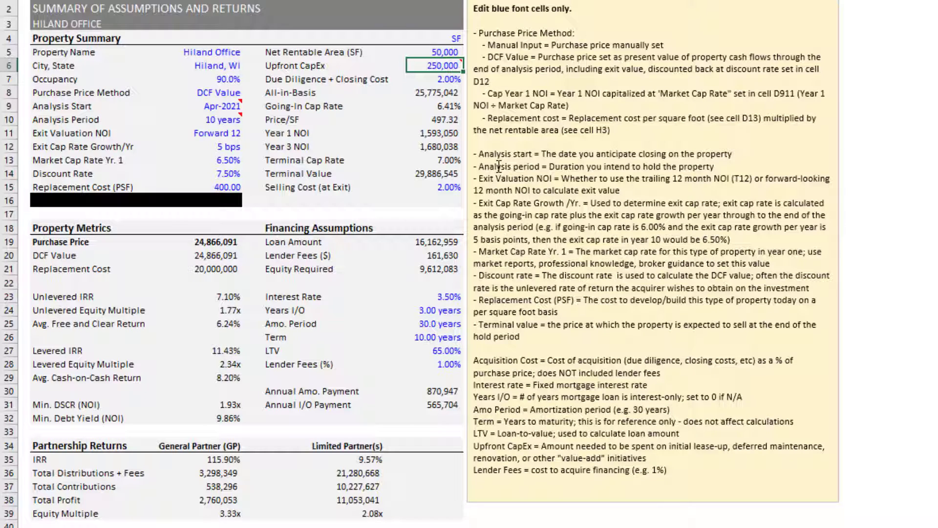
pyautogui.write('0')
pyautogui.press('Return')
pyautogui.write('3%')
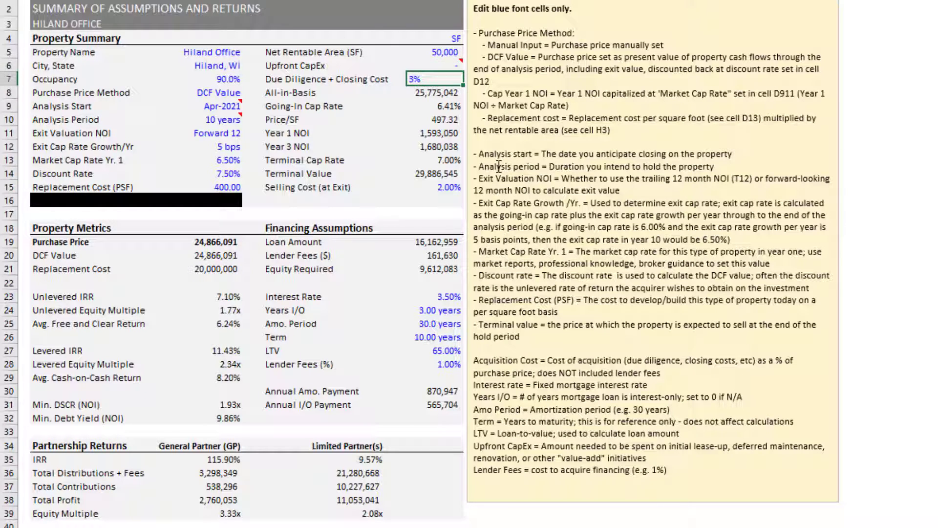
pyautogui.press('BackSpace')
pyautogui.press('BackSpace')
pyautogui.write('0')
pyautogui.press('Return')
pyautogui.press('Up')
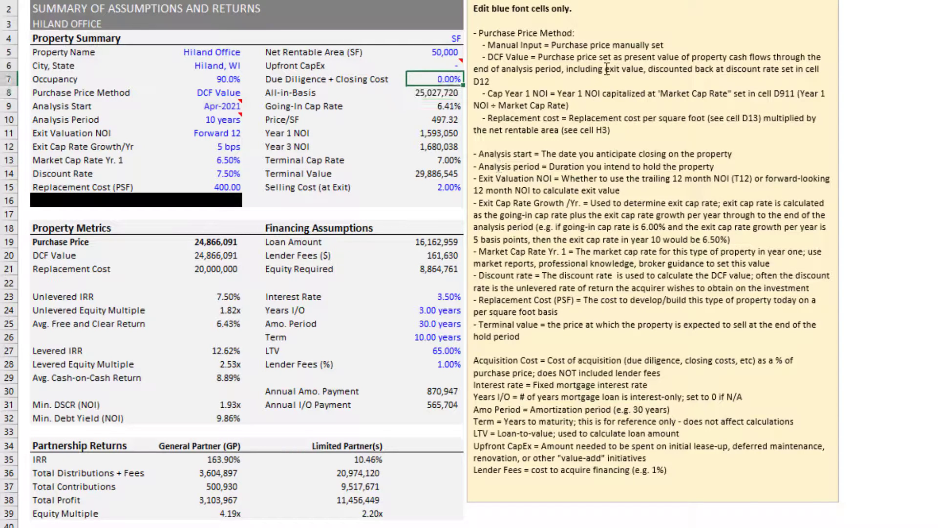
pyautogui.click(231, 294)
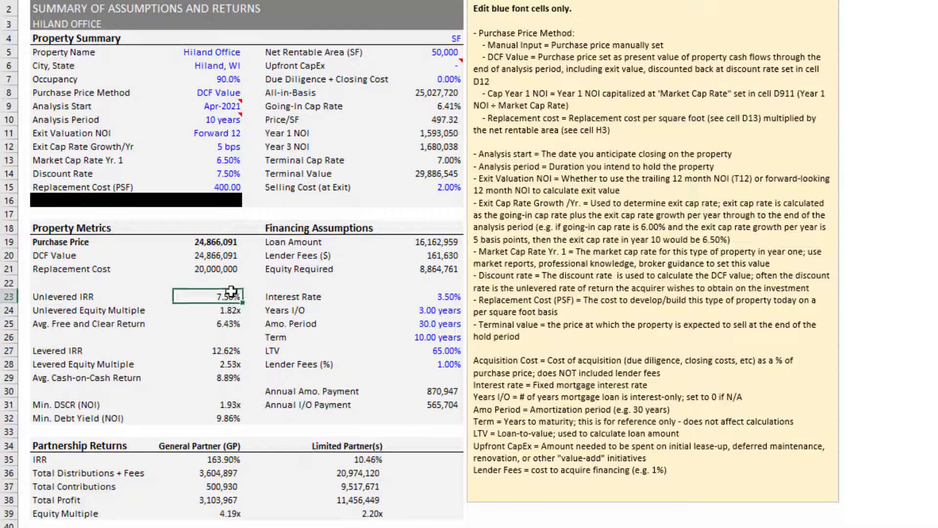
pyautogui.press('Up')
pyautogui.press('Up')
pyautogui.press('Up')
pyautogui.press('Up')
pyautogui.press('Up')
pyautogui.press('Up')
pyautogui.press('Up')
pyautogui.press('Up')
pyautogui.press('Up')
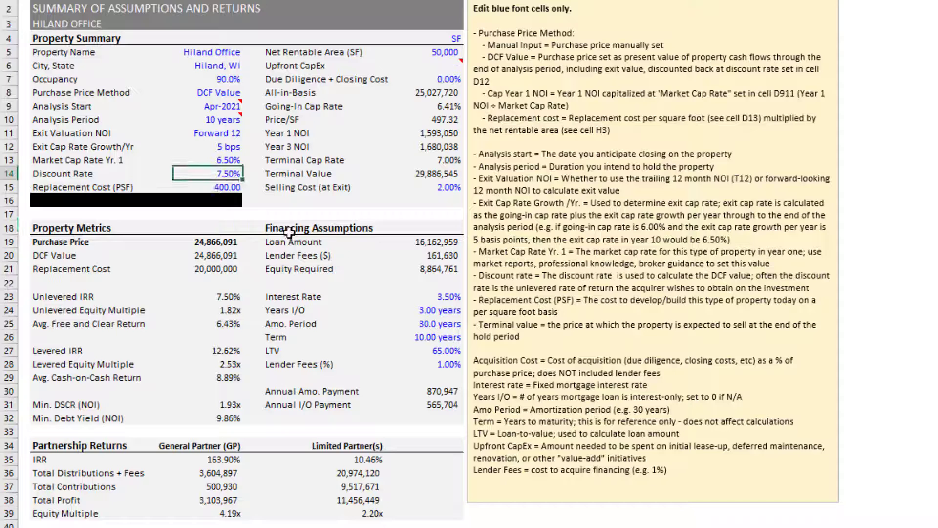
pyautogui.hotkey('ctrl', 'z')
pyautogui.hotkey('ctrl', 'z')
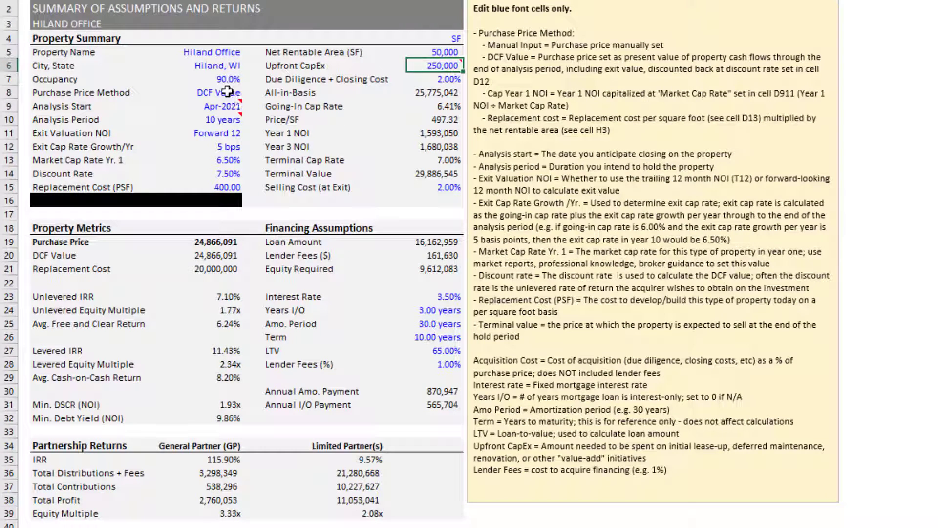
# Choose Cap Year 1 NOI as purchase price method; verify Year 1 NOI, 6.50% cap, 24,508,462 price.
pyautogui.click(227, 92)
pyautogui.click(250, 92)
pyautogui.click(239, 116)
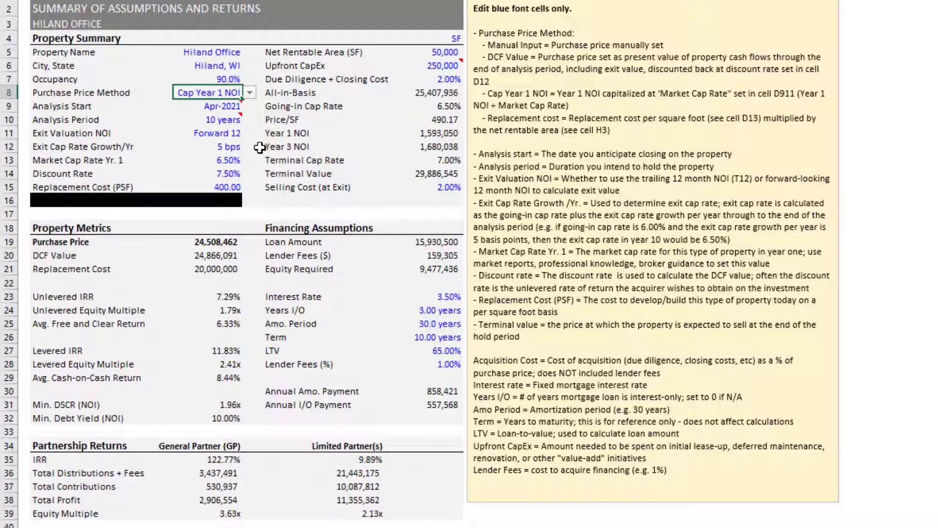
pyautogui.click(436, 133)
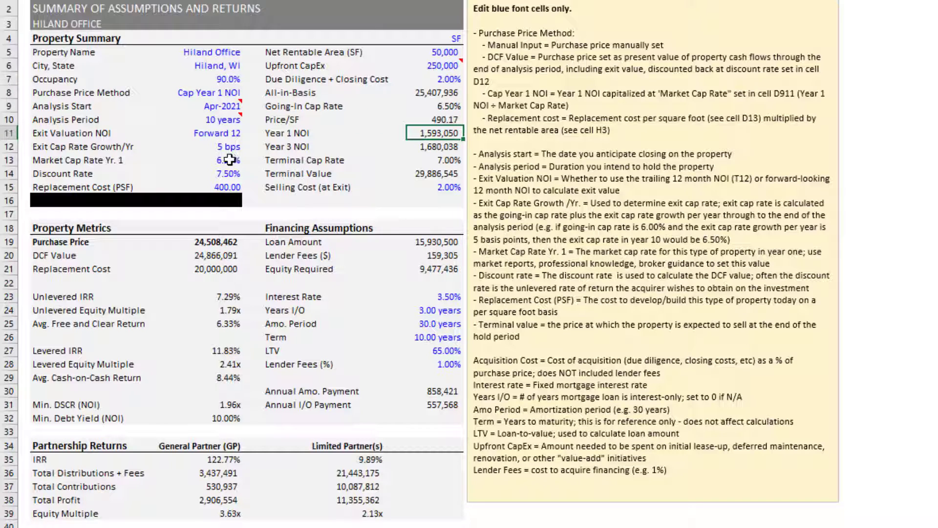
pyautogui.click(237, 161)
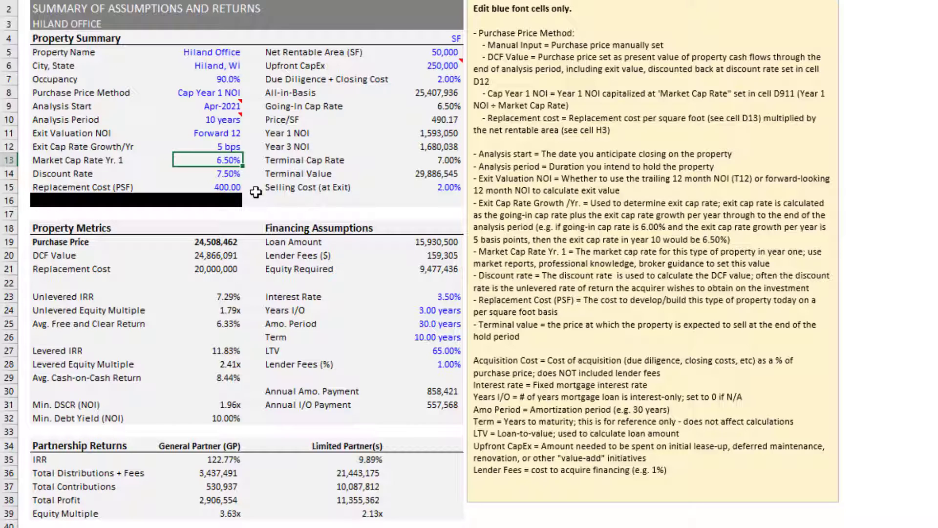
pyautogui.click(222, 242)
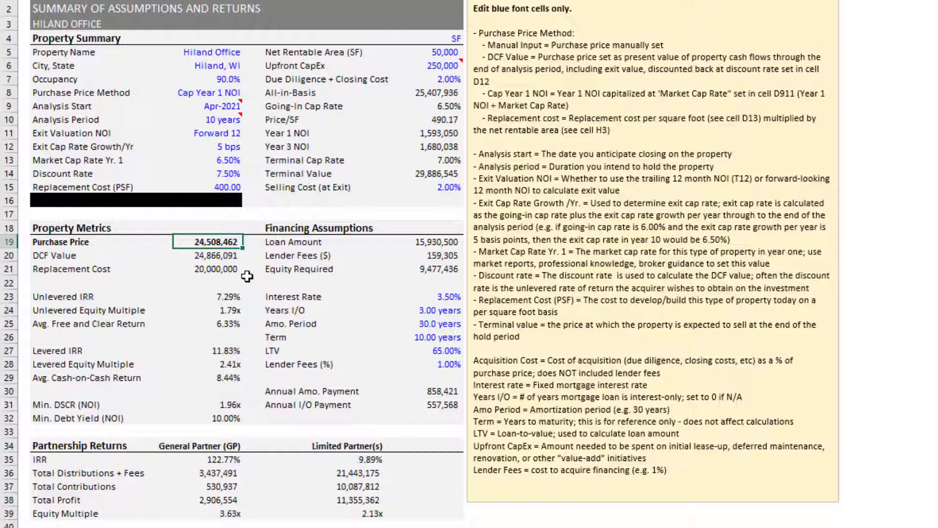
pyautogui.click(233, 92)
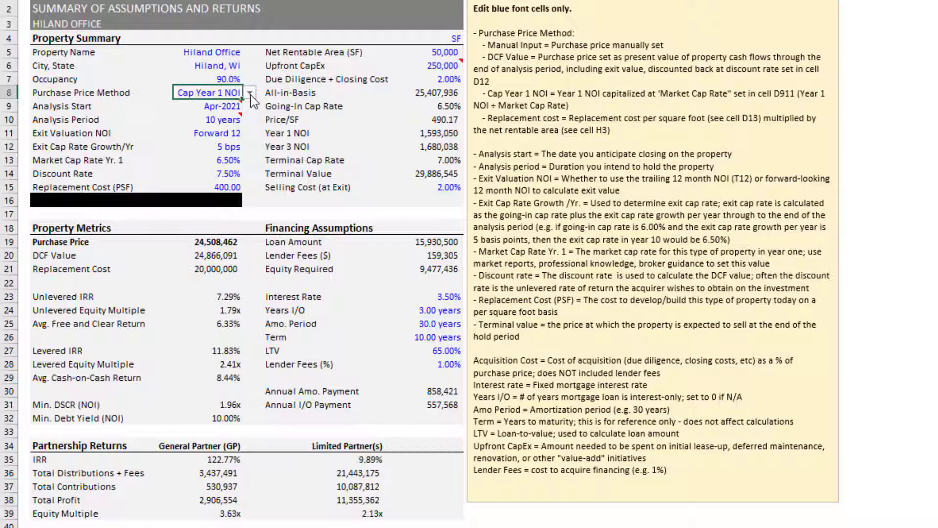
pyautogui.click(249, 93)
pyautogui.click(239, 132)
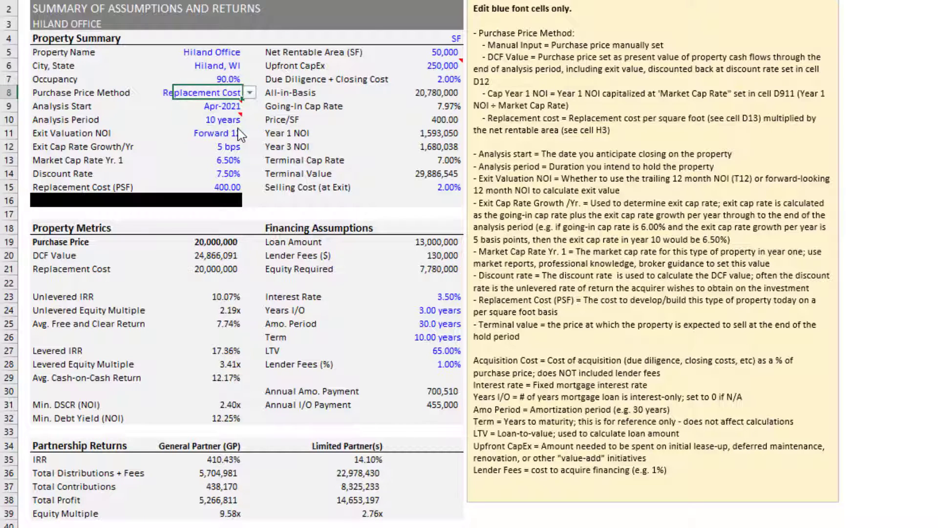
pyautogui.click(233, 187)
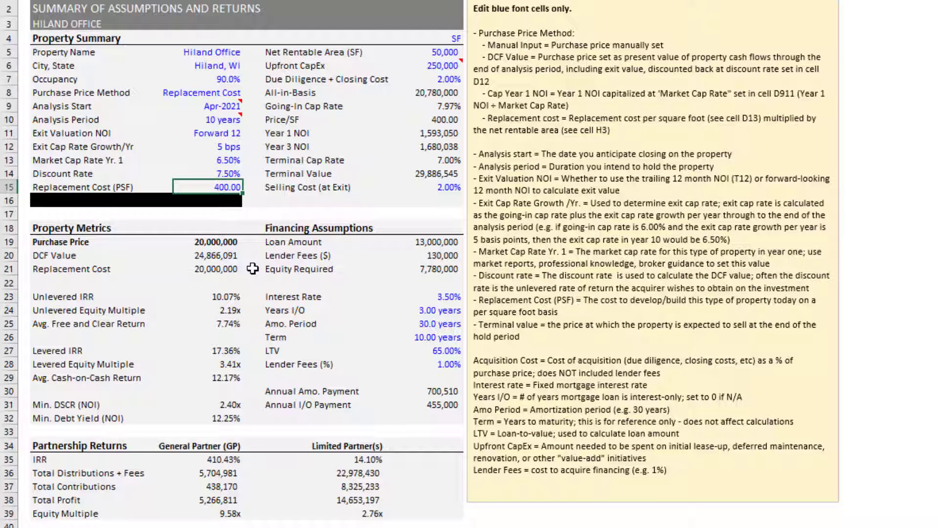
pyautogui.click(442, 38)
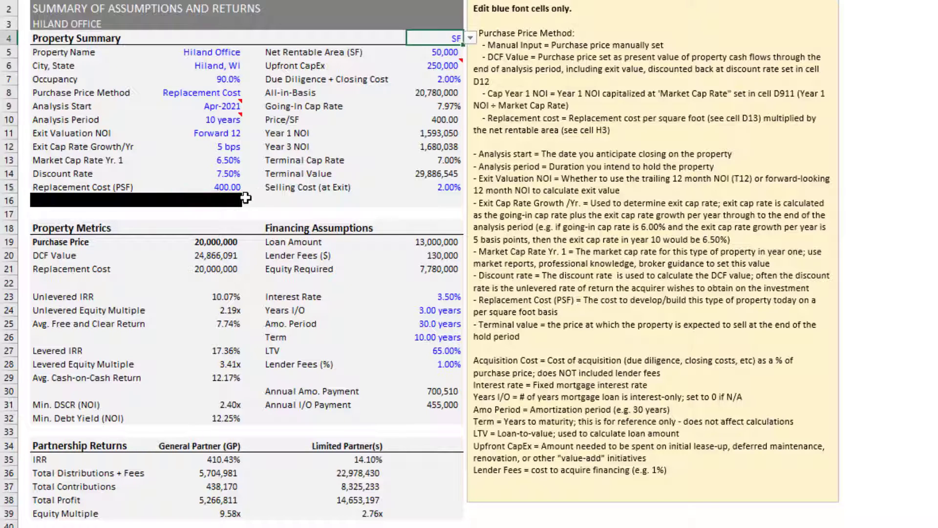
pyautogui.click(234, 190)
pyautogui.click(227, 242)
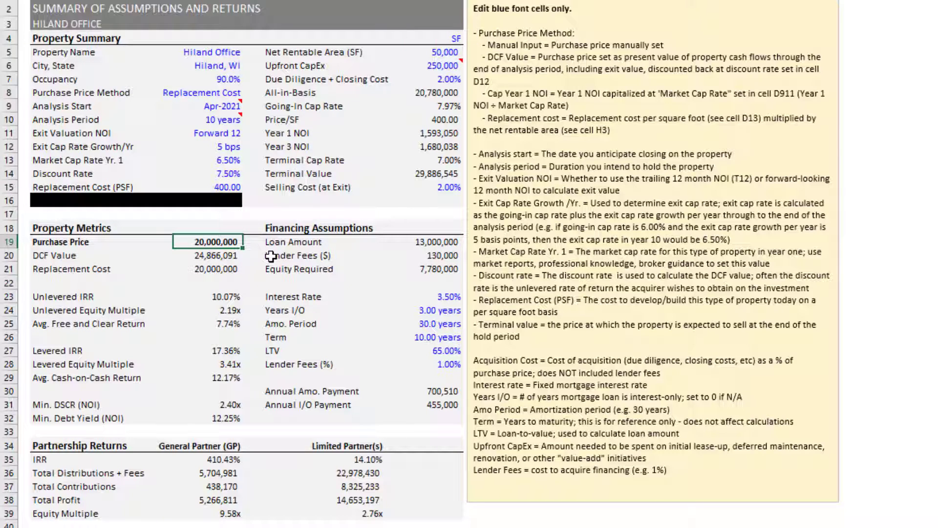
pyautogui.click(438, 52)
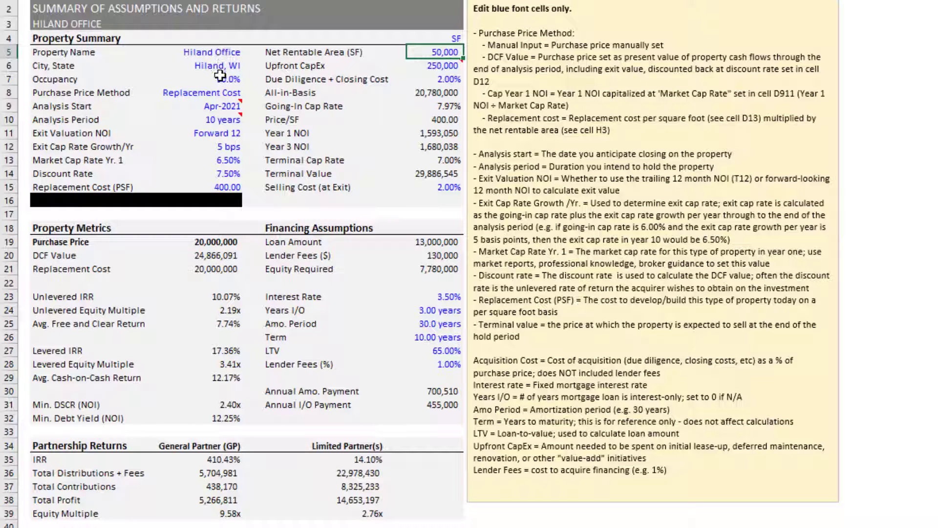
pyautogui.click(224, 93)
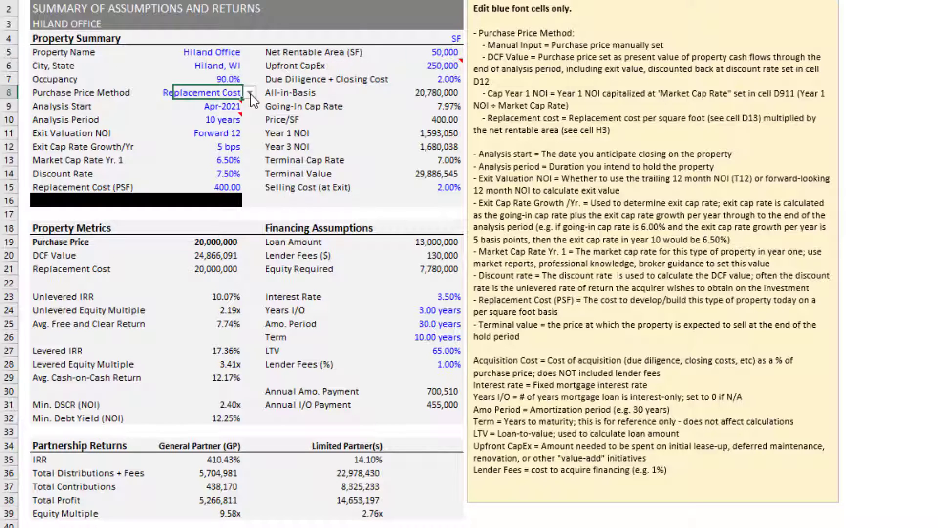
# Switch Purchase Price Method to Manual Input and review the exit rows and Analysis Period note.
pyautogui.click(250, 92)
pyautogui.click(250, 92)
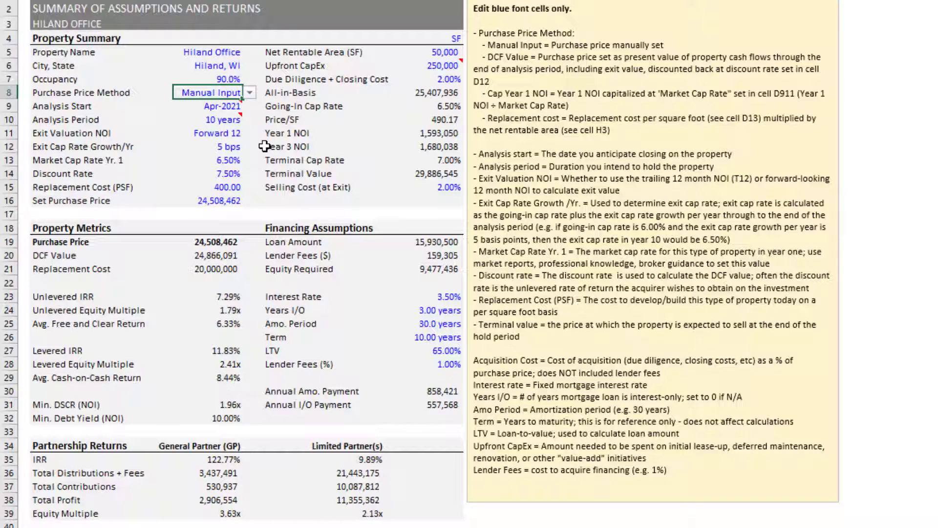
pyautogui.click(73, 135)
pyautogui.click(71, 146)
pyautogui.click(81, 133)
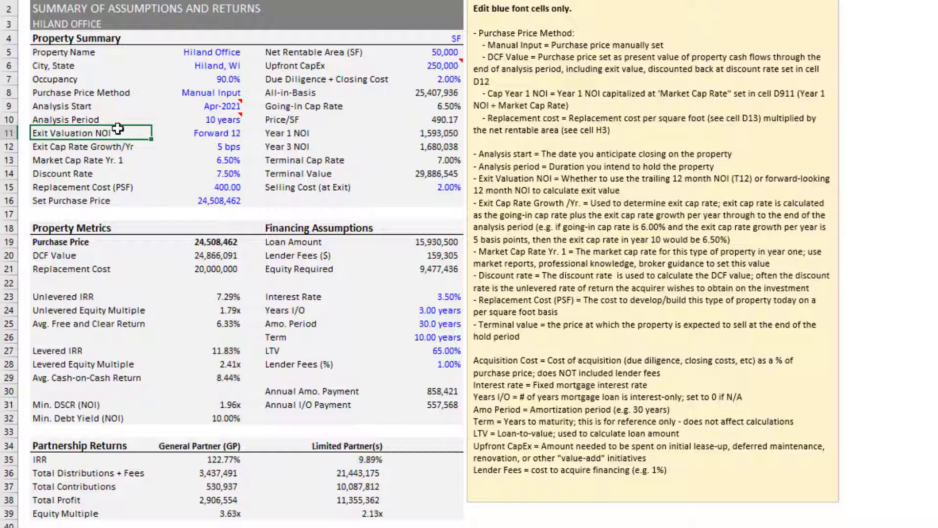
pyautogui.click(215, 120)
pyautogui.moveTo(229, 118)
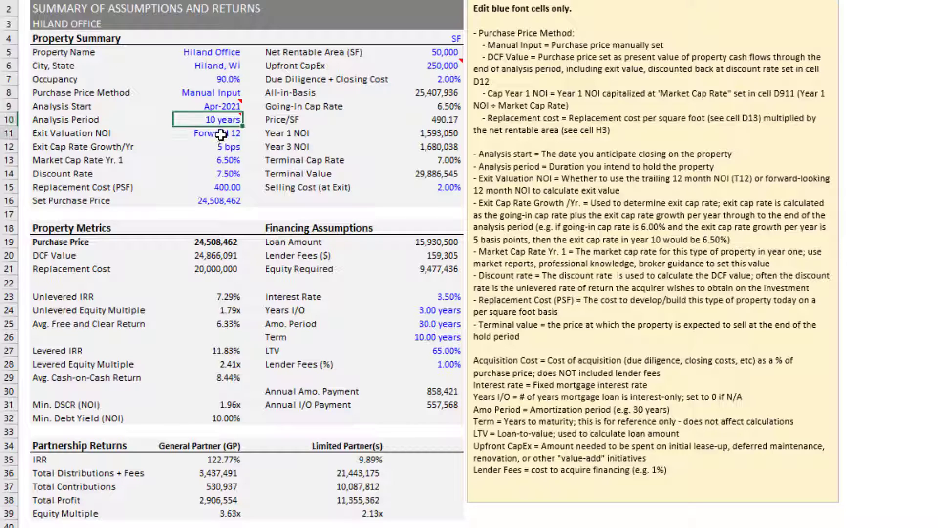
# Set Exit Valuation NOI to T12.
pyautogui.click(220, 135)
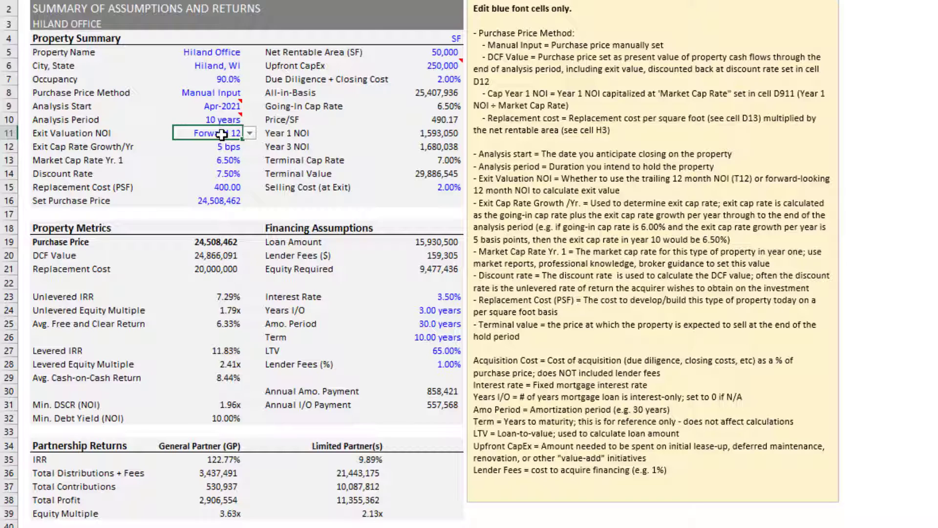
pyautogui.click(251, 133)
pyautogui.click(243, 146)
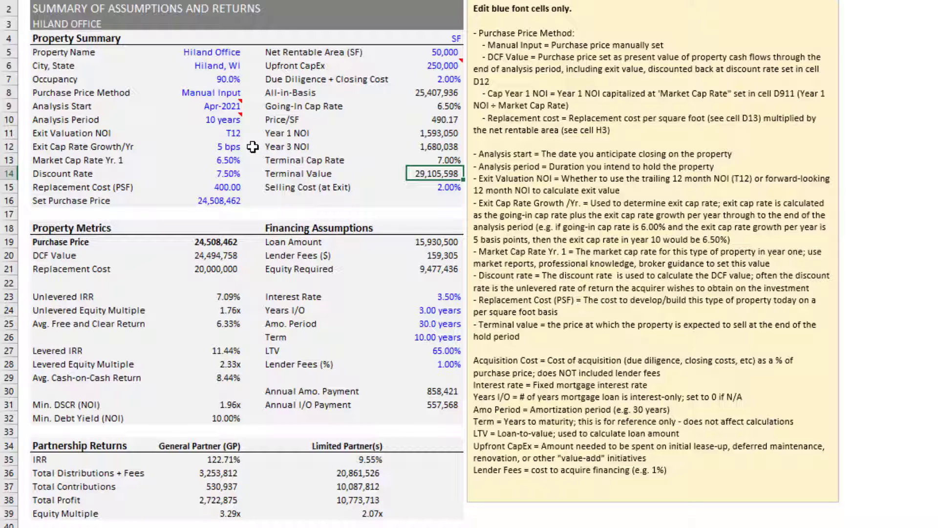
pyautogui.click(444, 160)
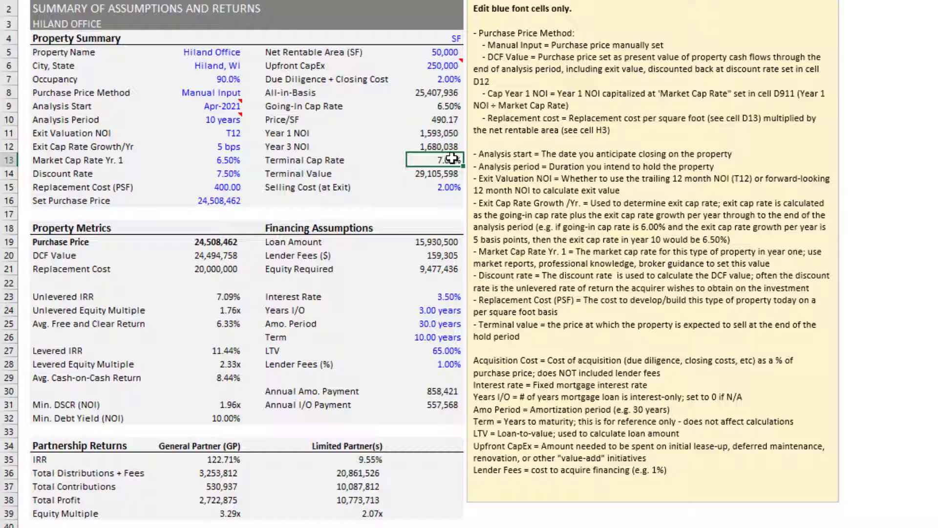
pyautogui.press('Left')
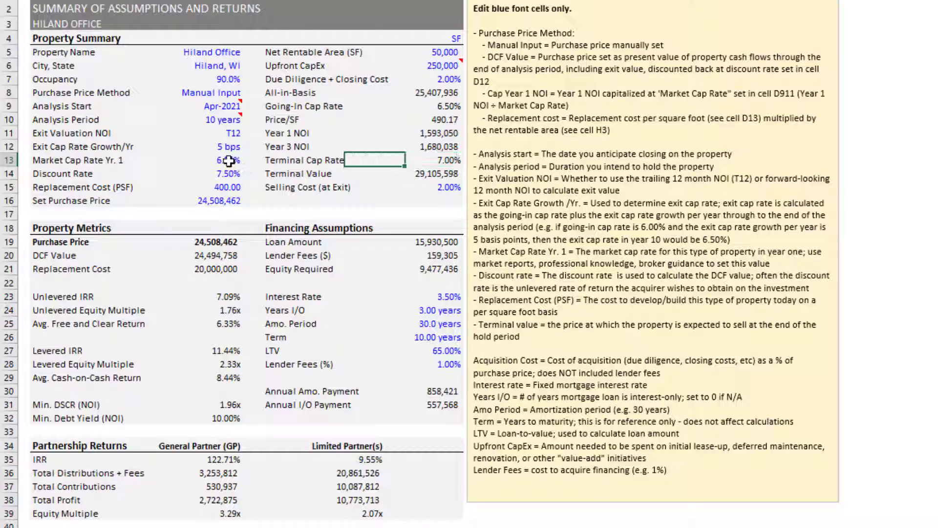
pyautogui.click(229, 161)
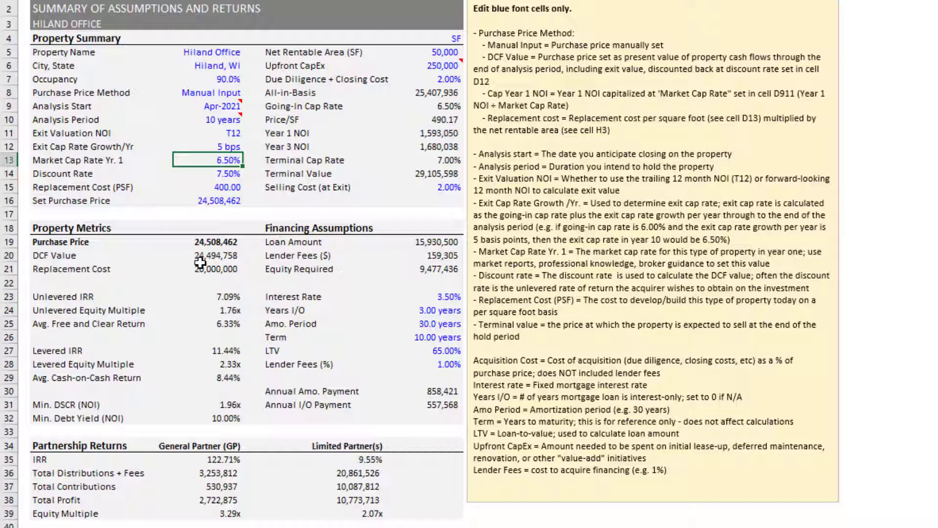
pyautogui.click(227, 146)
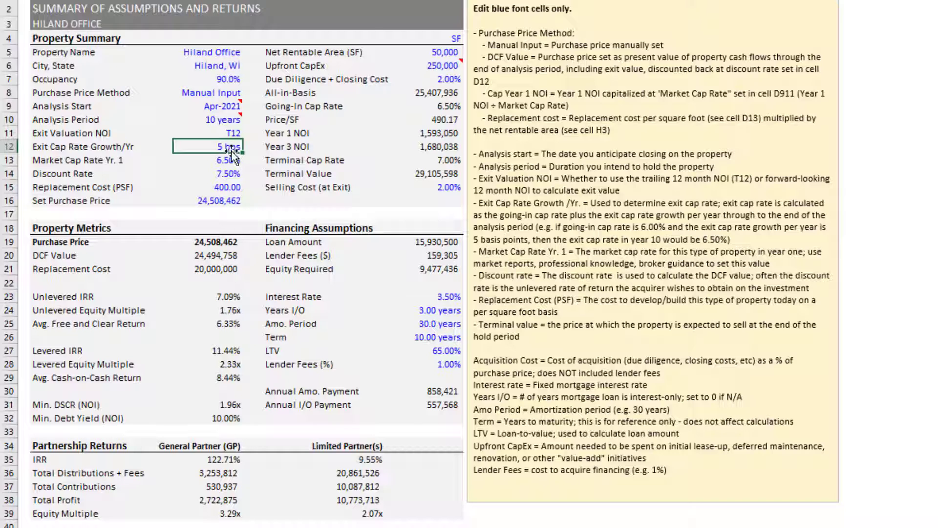
pyautogui.press('Delete')
pyautogui.write('-5')
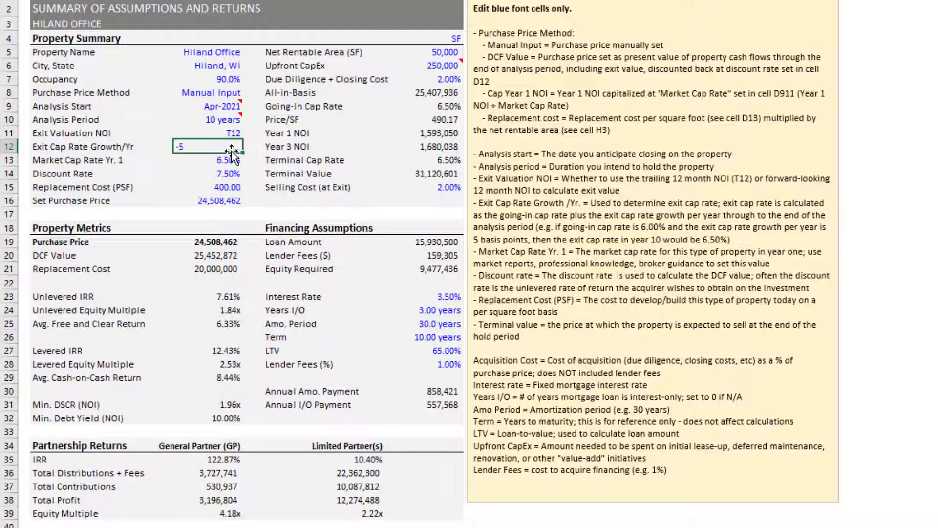
pyautogui.press('Return')
pyautogui.press('Up')
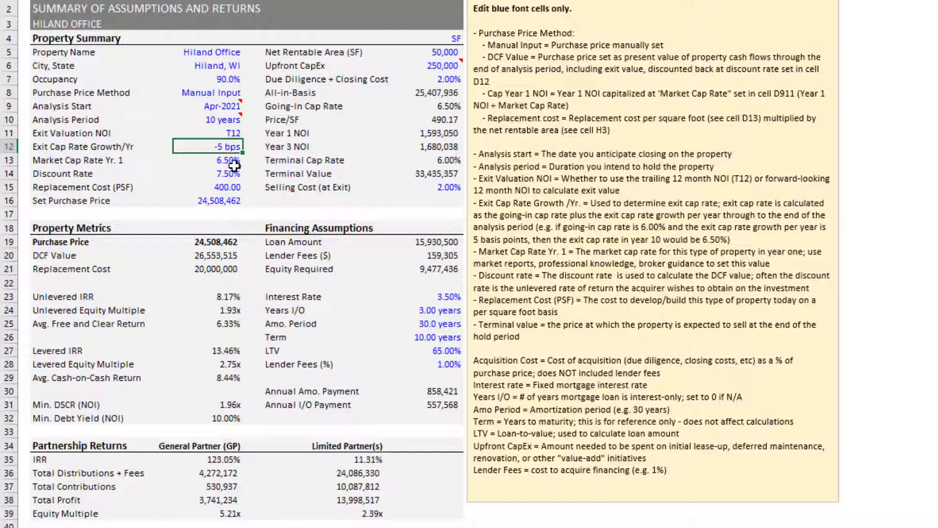
pyautogui.click(421, 174)
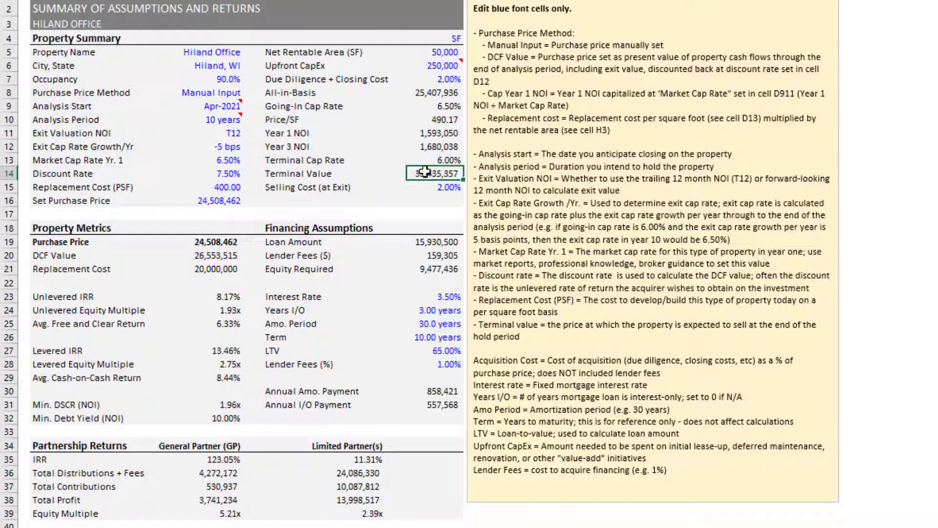
pyautogui.hotkey('ctrl', 'z')
pyautogui.hotkey('ctrl', 'z')
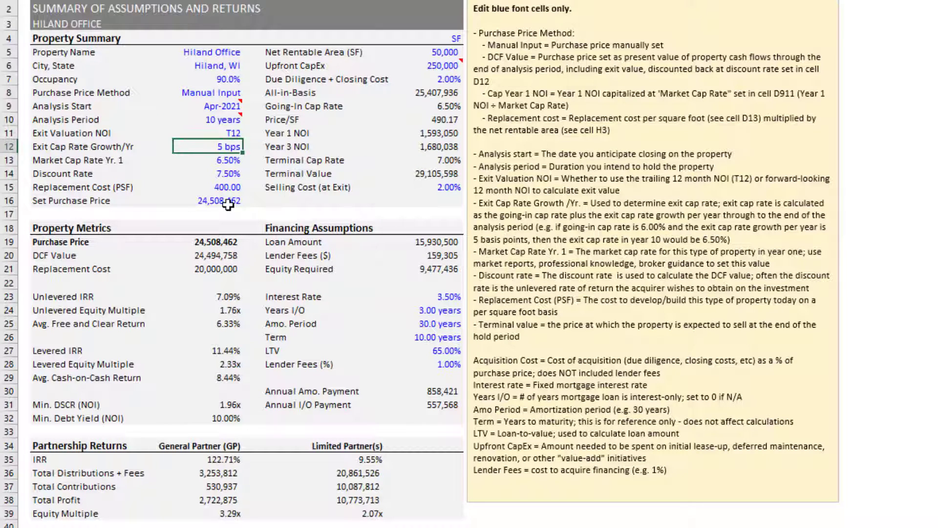
pyautogui.click(442, 64)
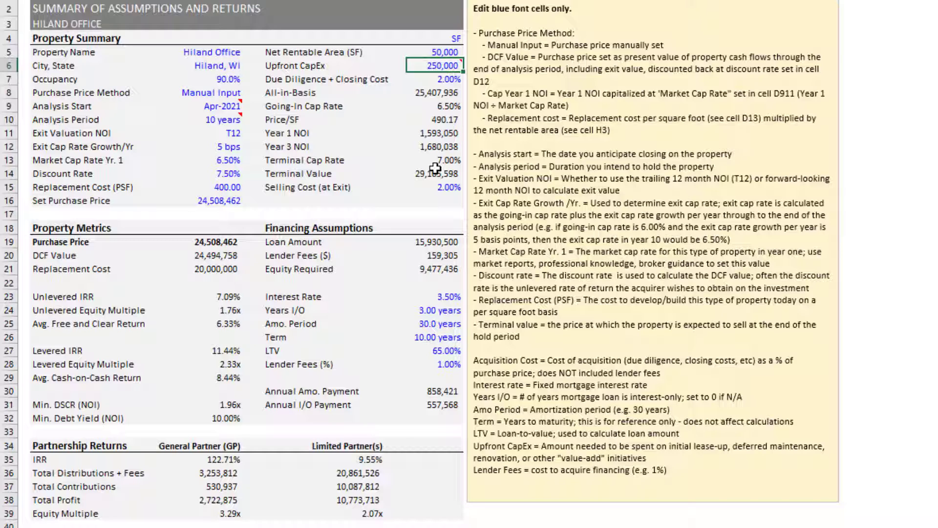
pyautogui.click(443, 82)
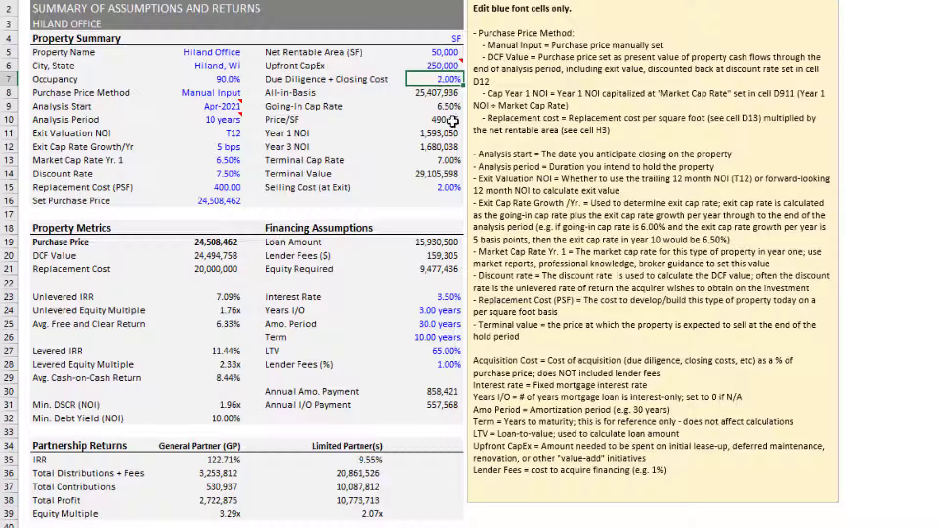
pyautogui.click(440, 186)
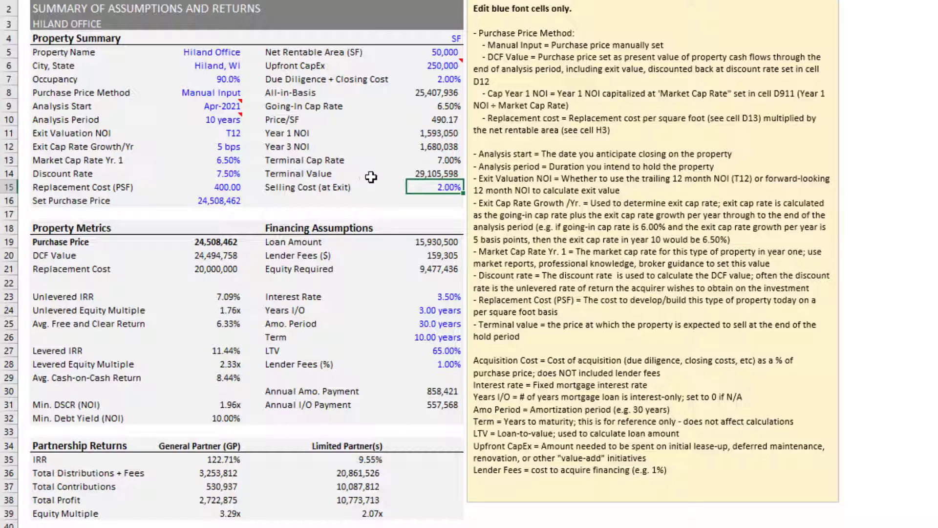
pyautogui.click(430, 171)
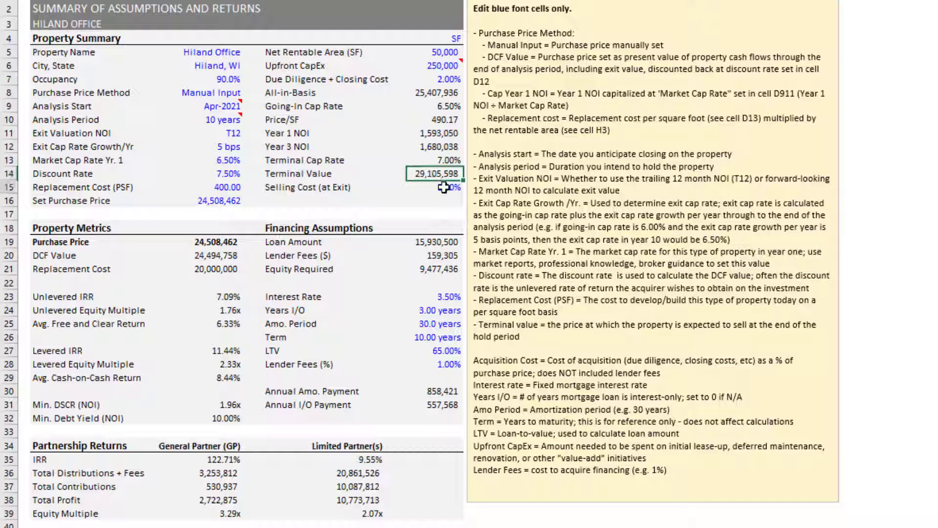
pyautogui.click(421, 190)
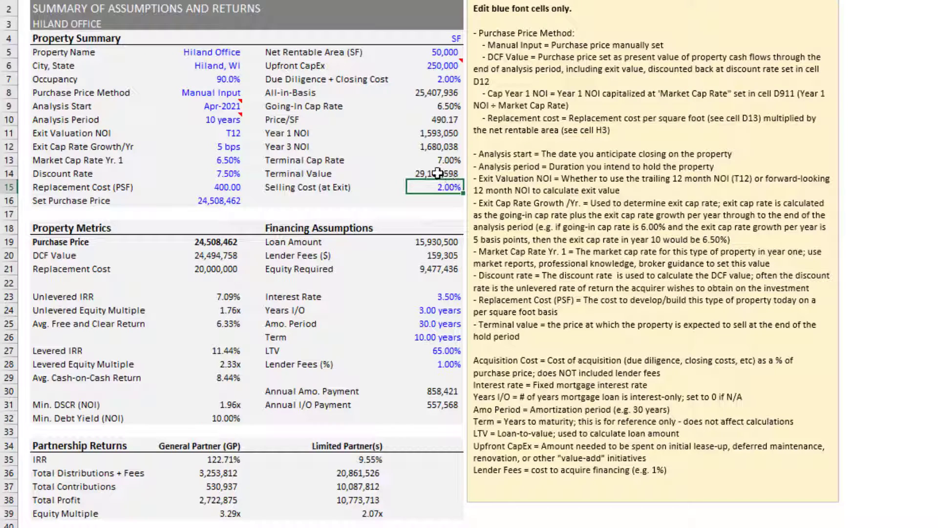
pyautogui.click(434, 172)
pyautogui.click(436, 190)
pyautogui.click(443, 240)
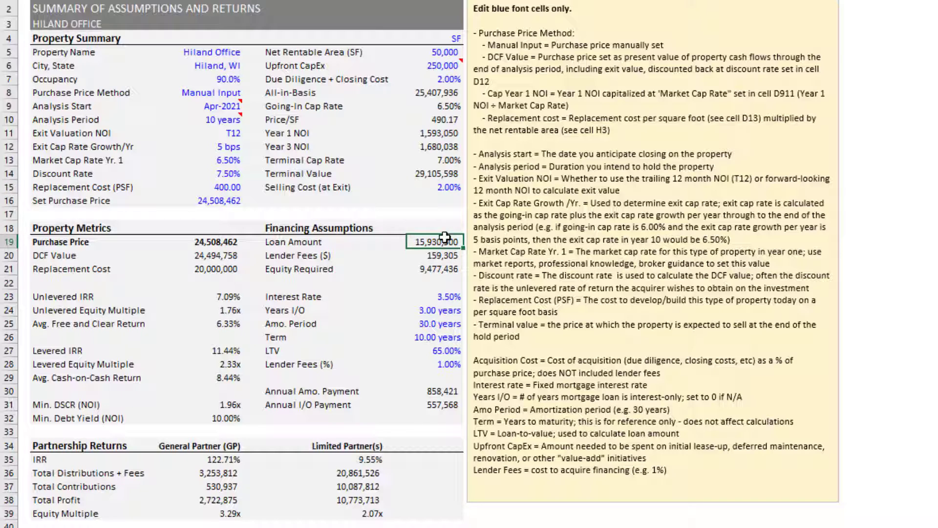
pyautogui.click(442, 325)
pyautogui.click(449, 350)
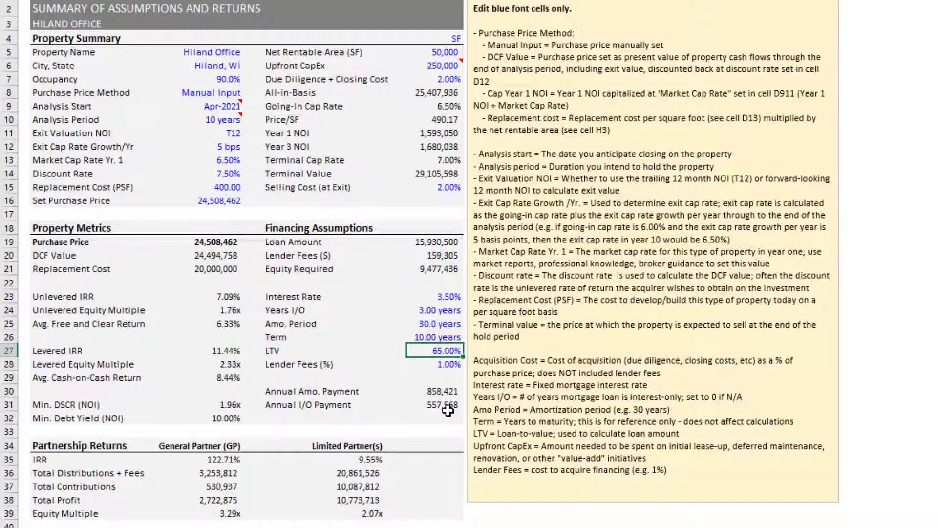
pyautogui.click(436, 242)
pyautogui.press('F2')
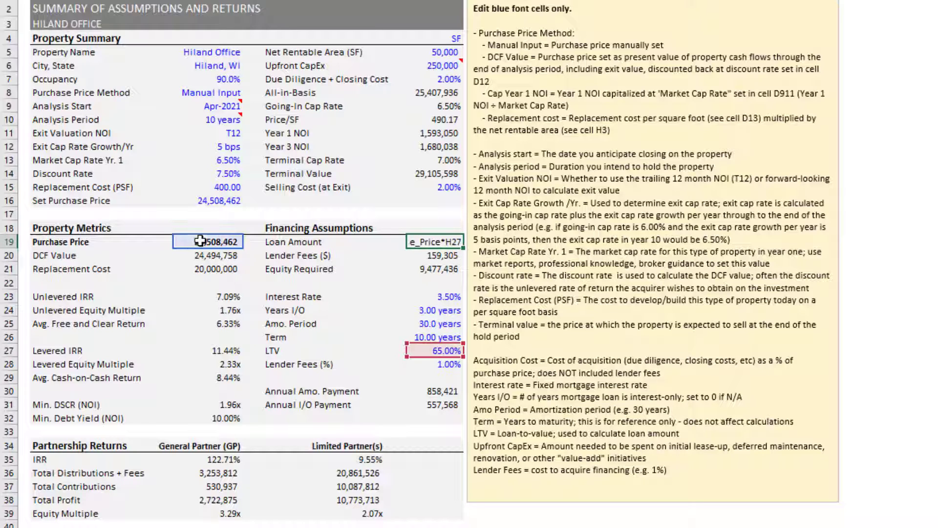
pyautogui.press('Escape')
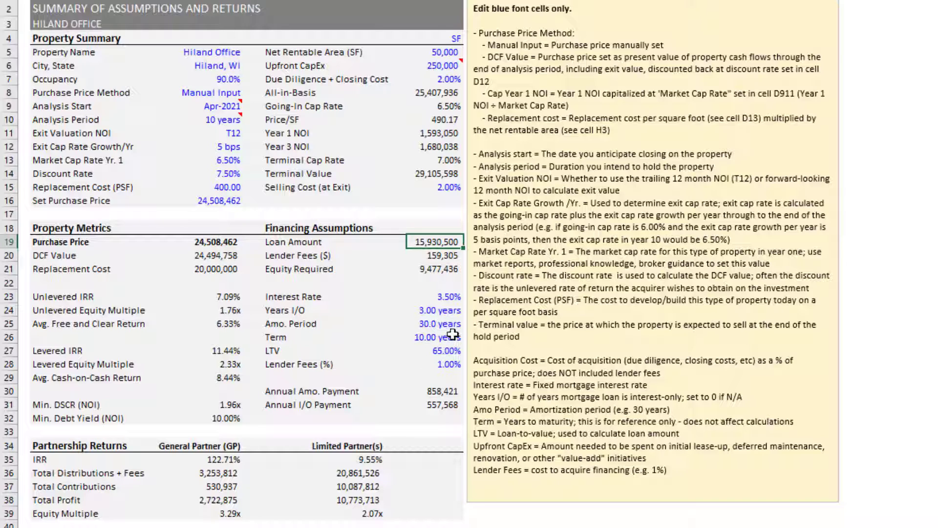
pyautogui.click(447, 350)
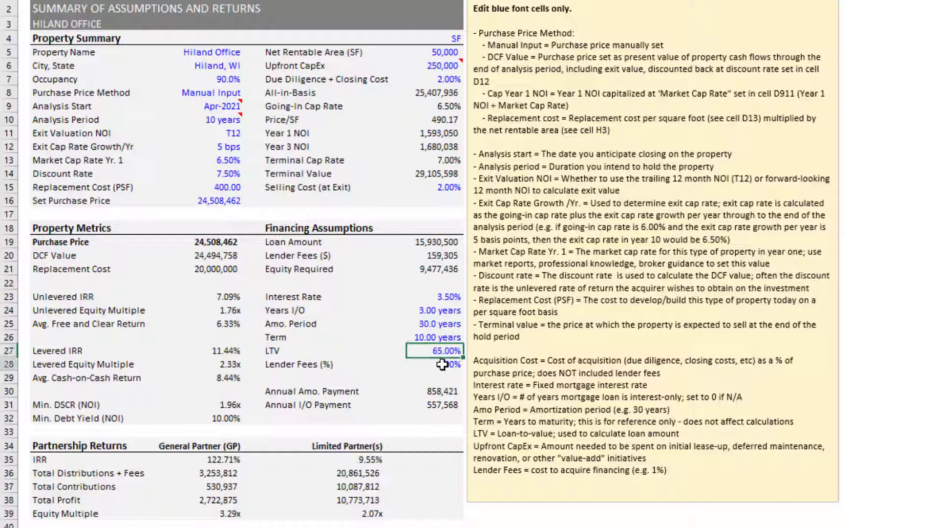
pyautogui.click(442, 364)
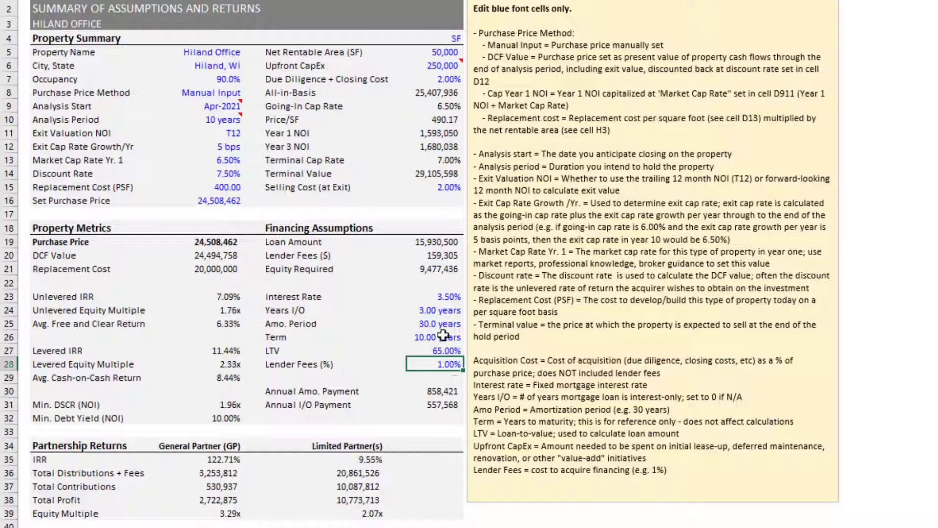
pyautogui.click(449, 297)
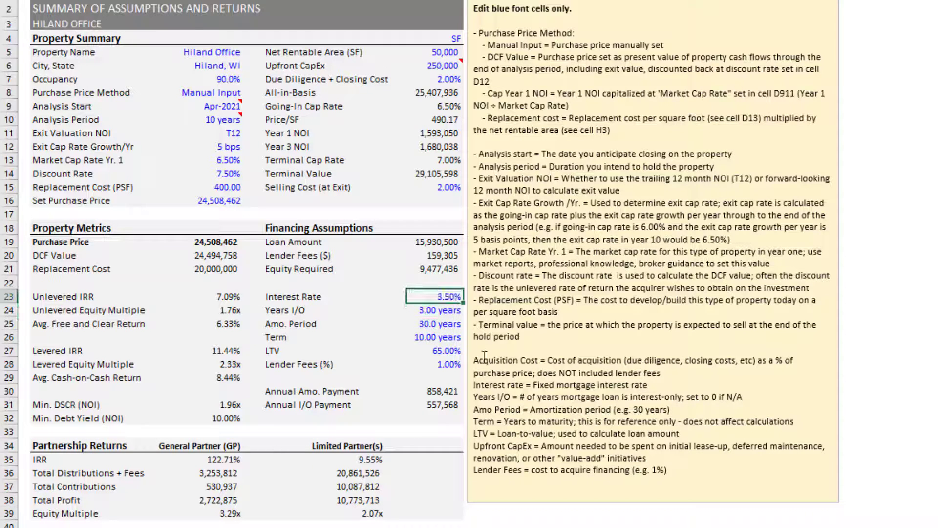
pyautogui.click(450, 311)
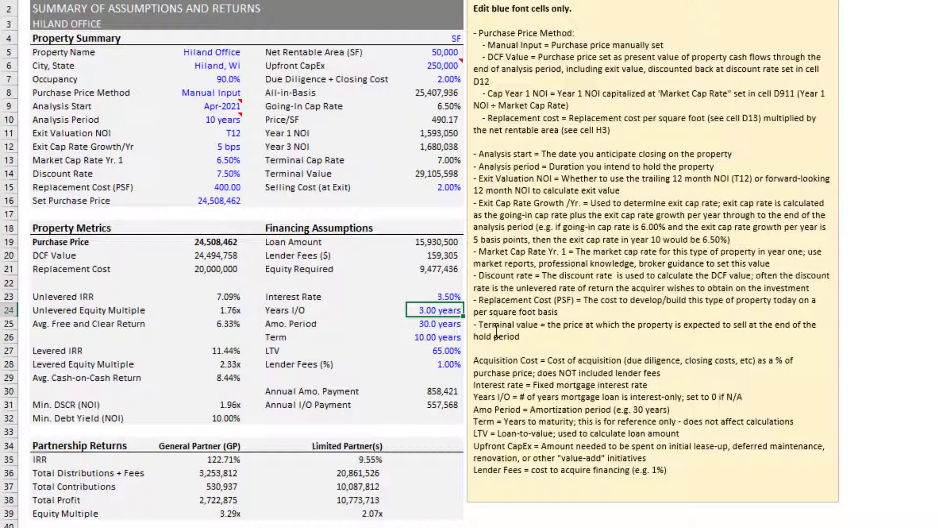
pyautogui.press('Down')
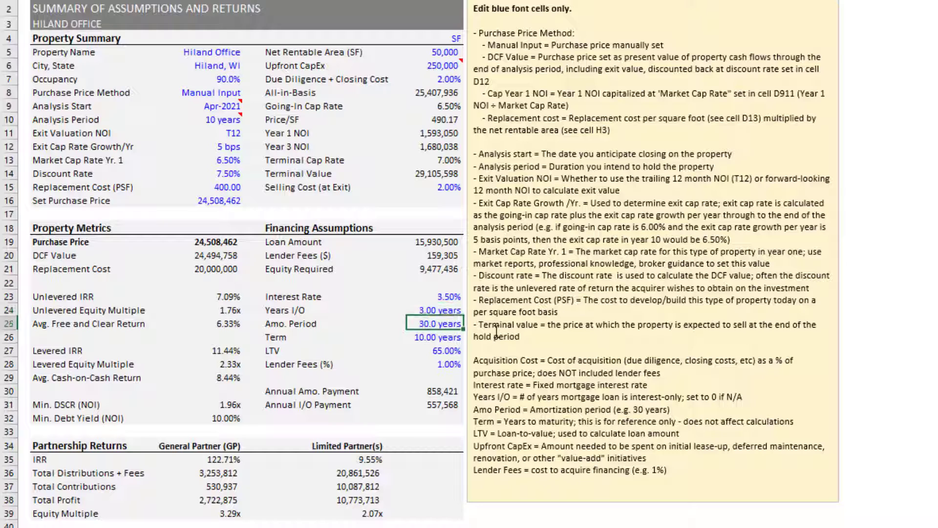
pyautogui.press('Down')
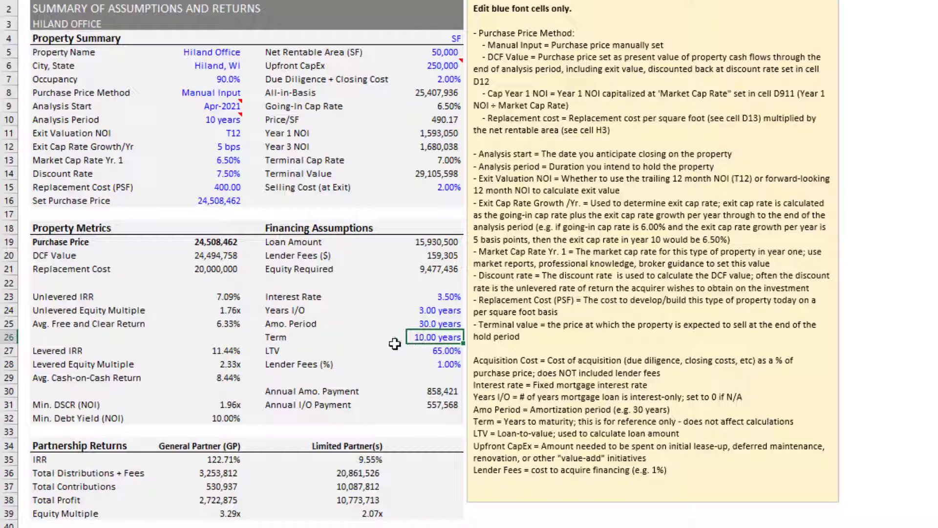
pyautogui.press('Down')
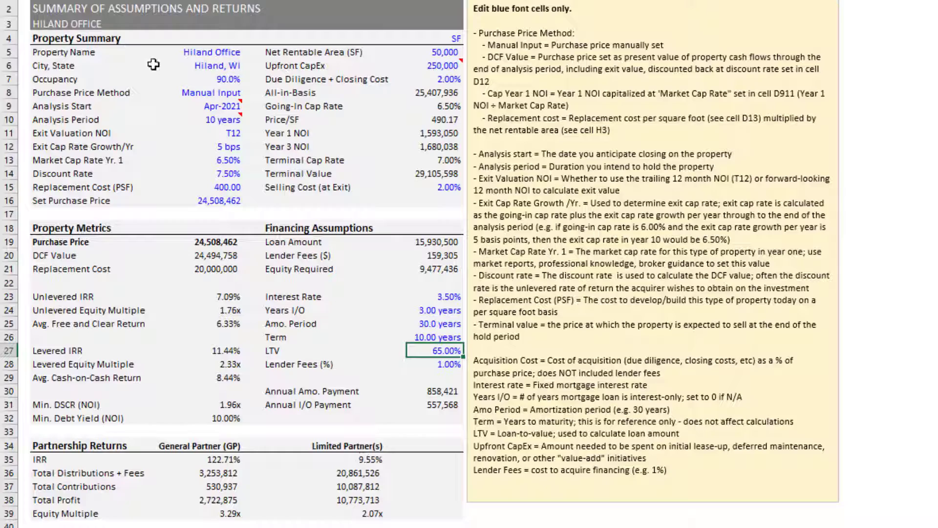
# Show the OS DCF sheet, where Hiland Office's Year 1 Net Operating Income is 1,593,050.
pyautogui.scroll(-2, 238, 118)
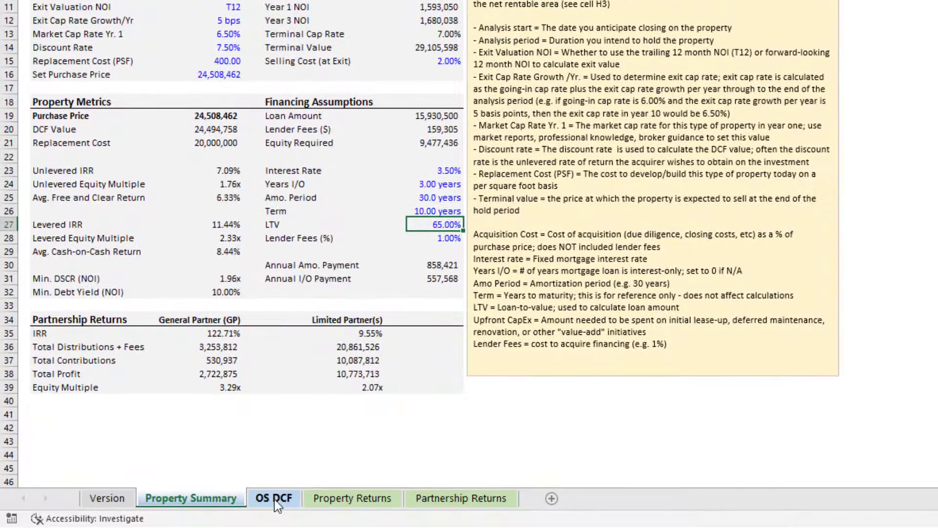
pyautogui.click(273, 499)
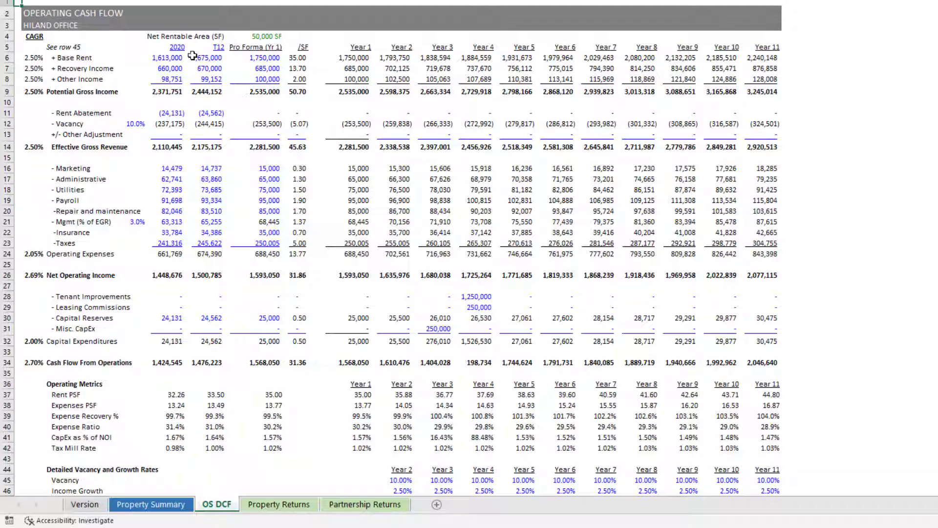
pyautogui.moveTo(177, 47); pyautogui.dragTo(223, 469)
pyautogui.click(217, 78)
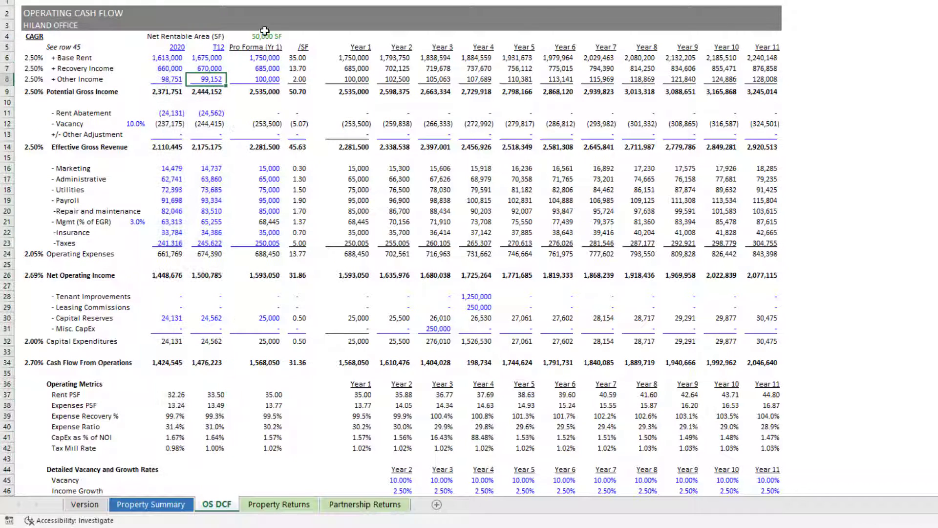
pyautogui.click(255, 2)
pyautogui.click(266, 72)
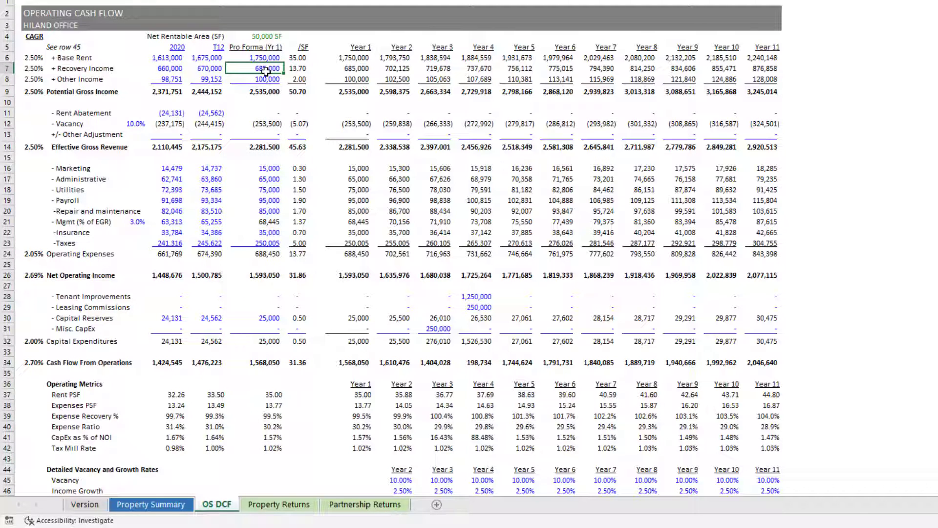
pyautogui.click(268, 274)
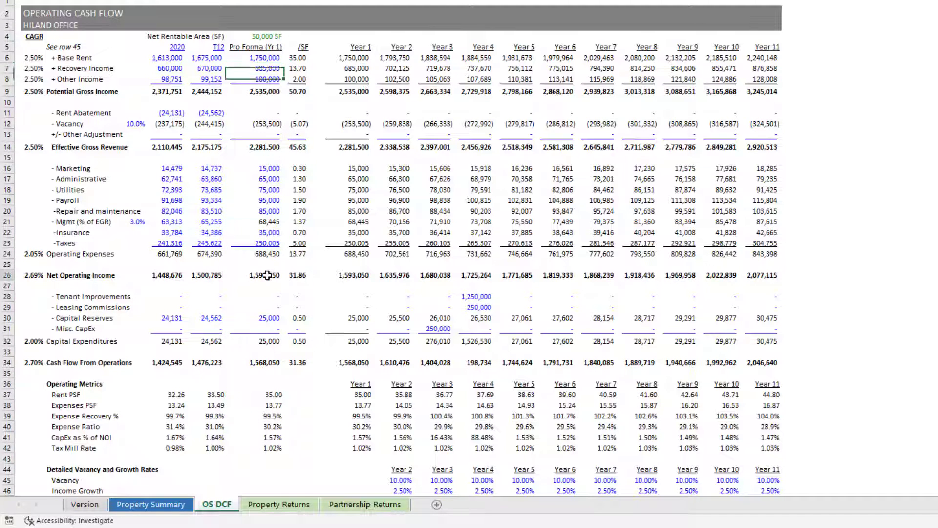
pyautogui.click(270, 362)
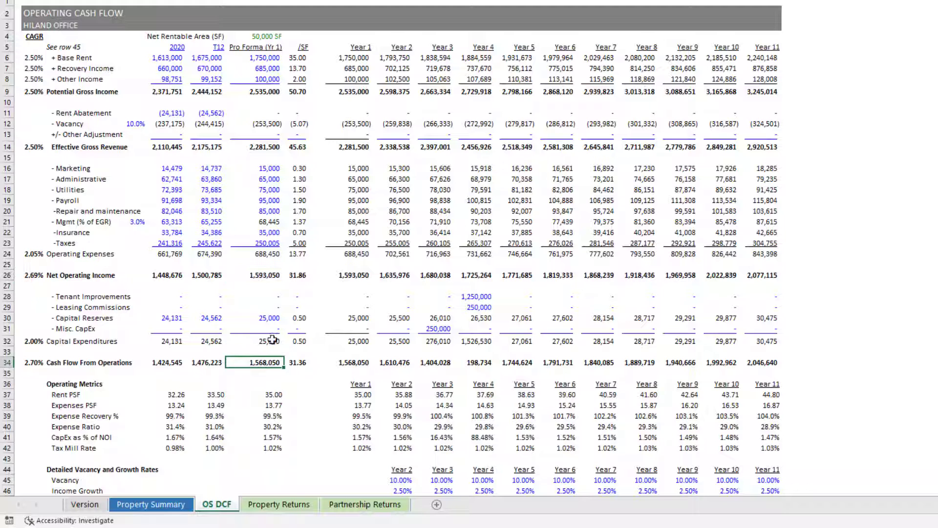
pyautogui.click(270, 56)
pyautogui.click(266, 69)
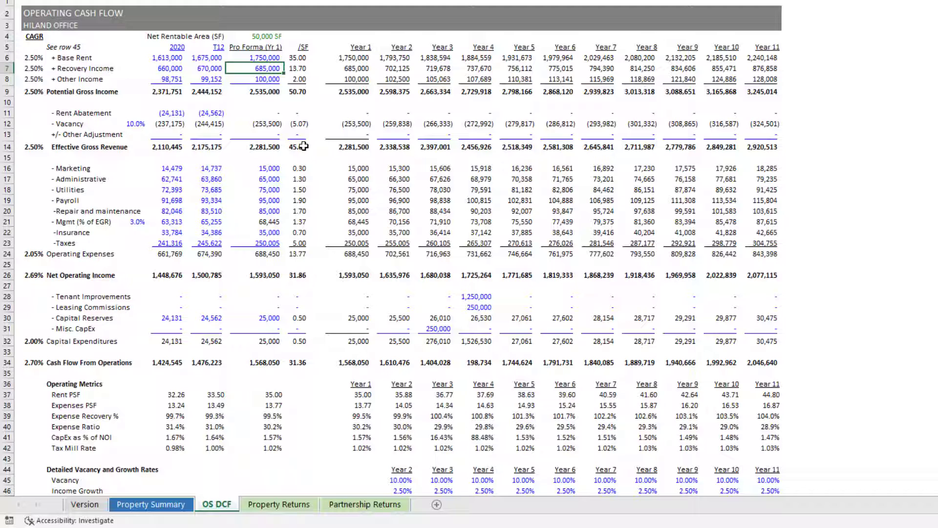
pyautogui.click(128, 124)
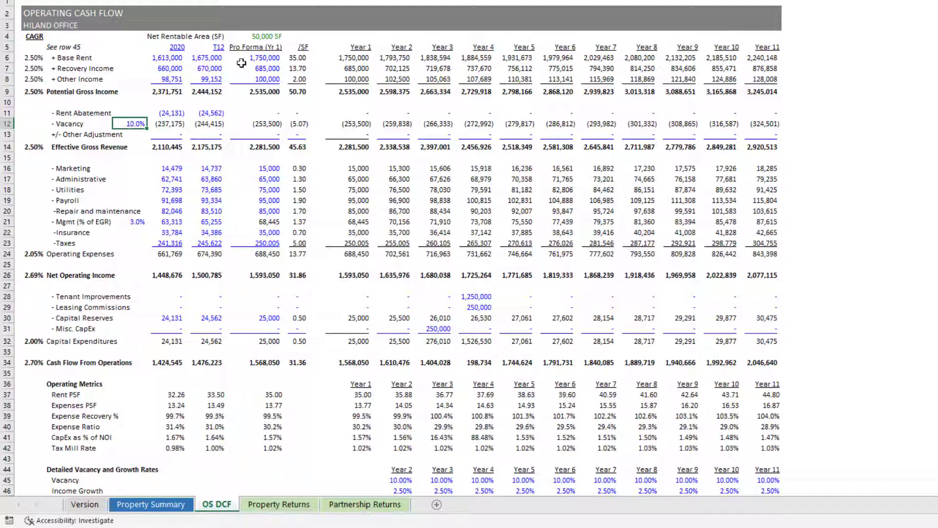
pyautogui.click(263, 58)
pyautogui.click(266, 68)
pyautogui.click(263, 80)
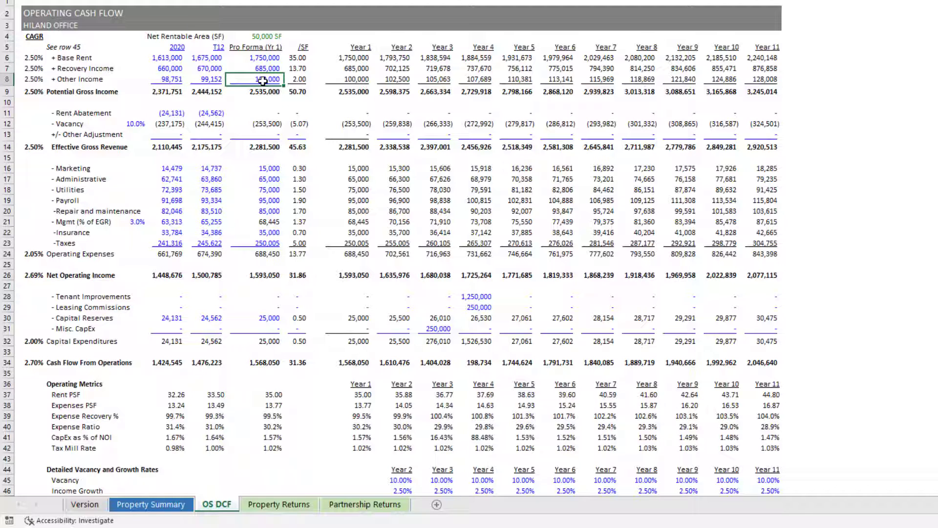
pyautogui.click(135, 123)
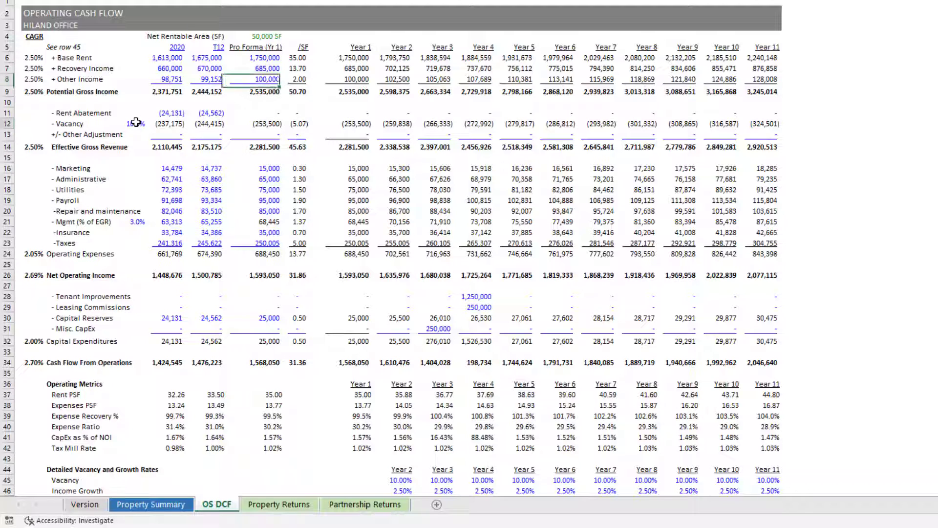
pyautogui.click(255, 123)
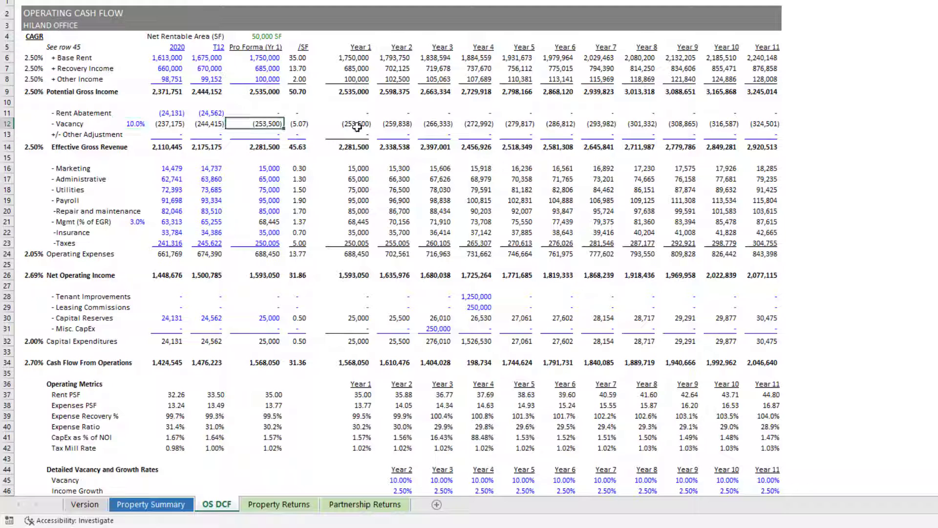
pyautogui.click(149, 124)
pyautogui.click(137, 125)
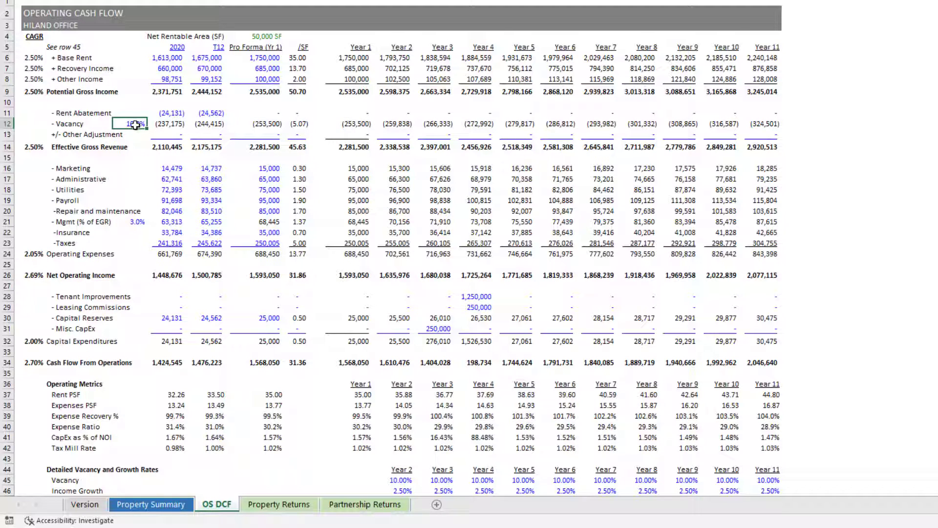
pyautogui.click(355, 123)
pyautogui.moveTo(406, 125); pyautogui.dragTo(765, 124)
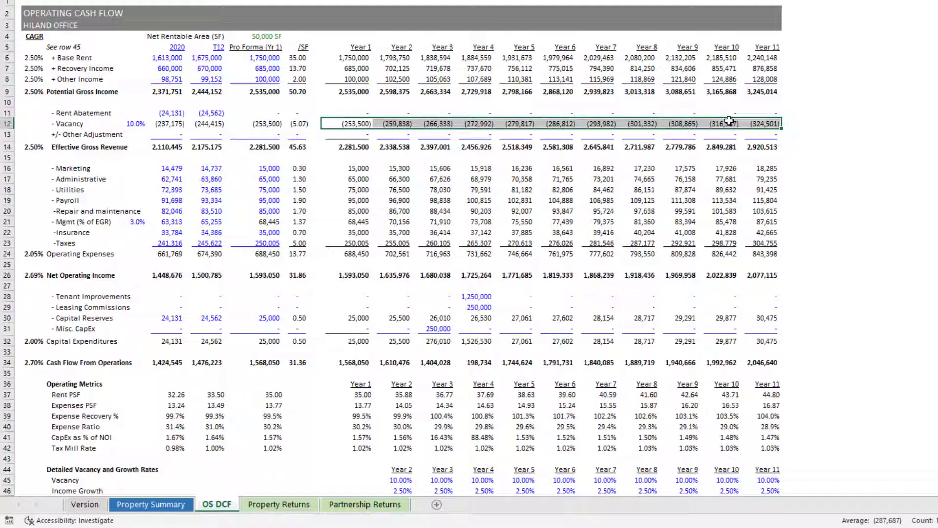
pyautogui.click(345, 178)
pyautogui.scroll(-6, 389, 250)
pyautogui.scroll(-3, 389, 251)
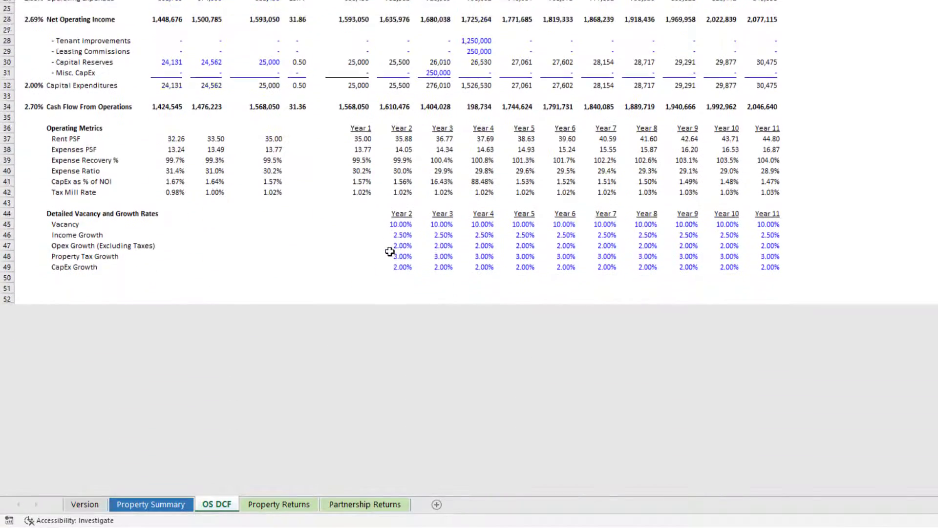
pyautogui.click(398, 209)
pyautogui.click(444, 209)
pyautogui.click(481, 209)
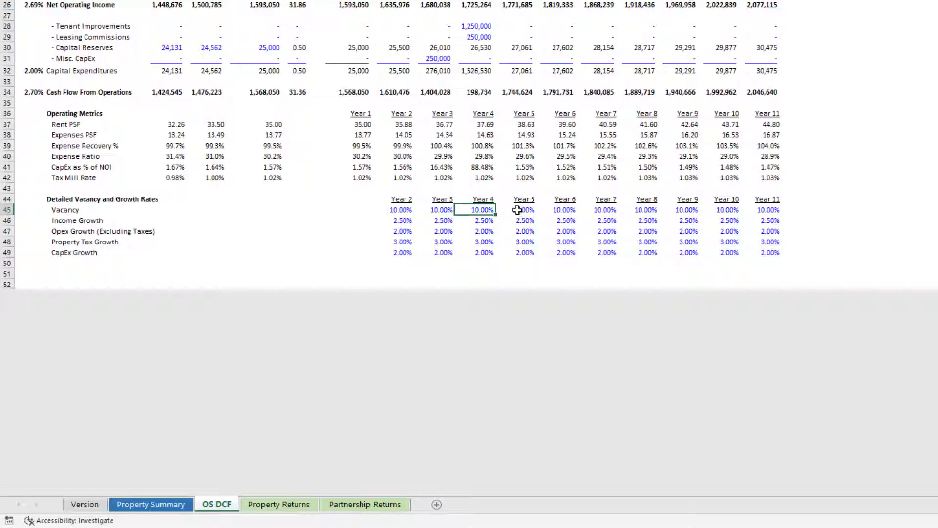
pyautogui.click(518, 210)
pyautogui.click(561, 209)
pyautogui.click(604, 209)
pyautogui.click(644, 209)
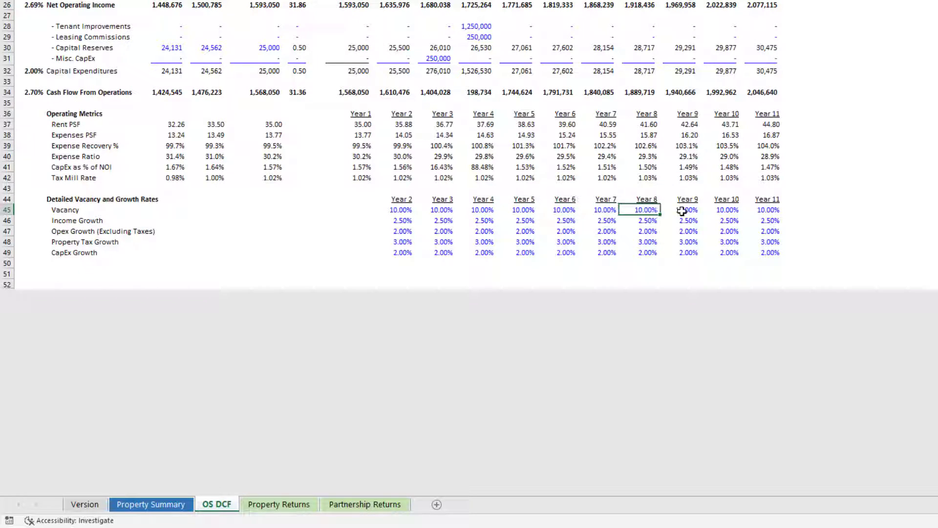
pyautogui.click(687, 209)
pyautogui.click(727, 210)
pyautogui.scroll(8, 329, 229)
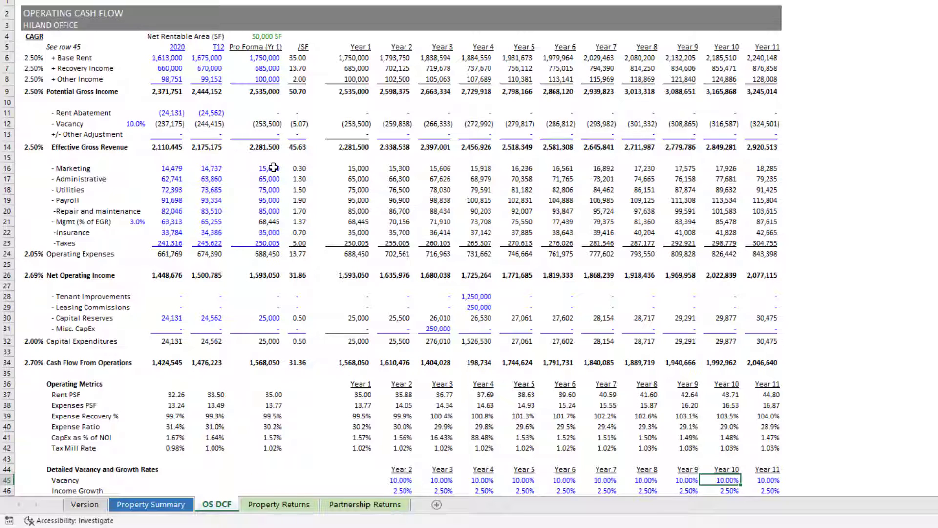
pyautogui.moveTo(273, 168); pyautogui.dragTo(277, 274)
pyautogui.scroll(-1, 277, 220)
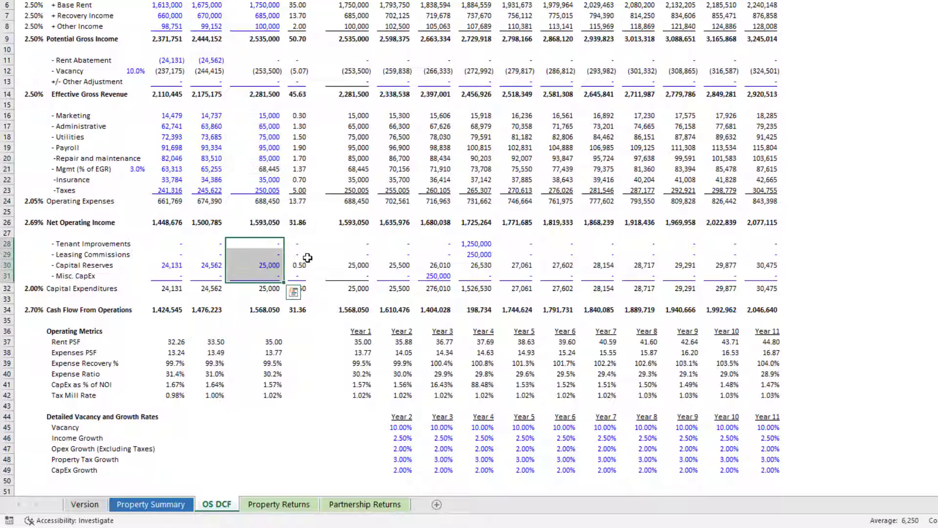
pyautogui.moveTo(360, 243); pyautogui.dragTo(753, 251)
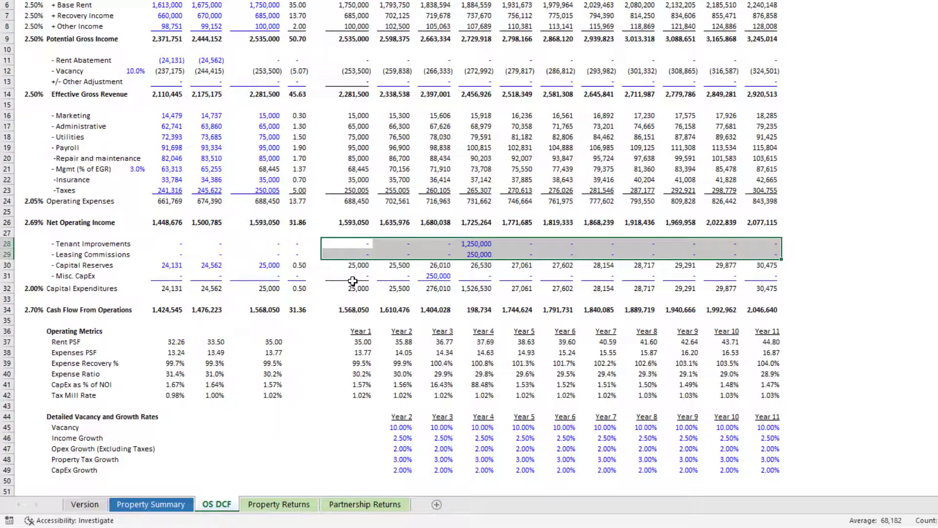
pyautogui.scroll(-2, 332, 259)
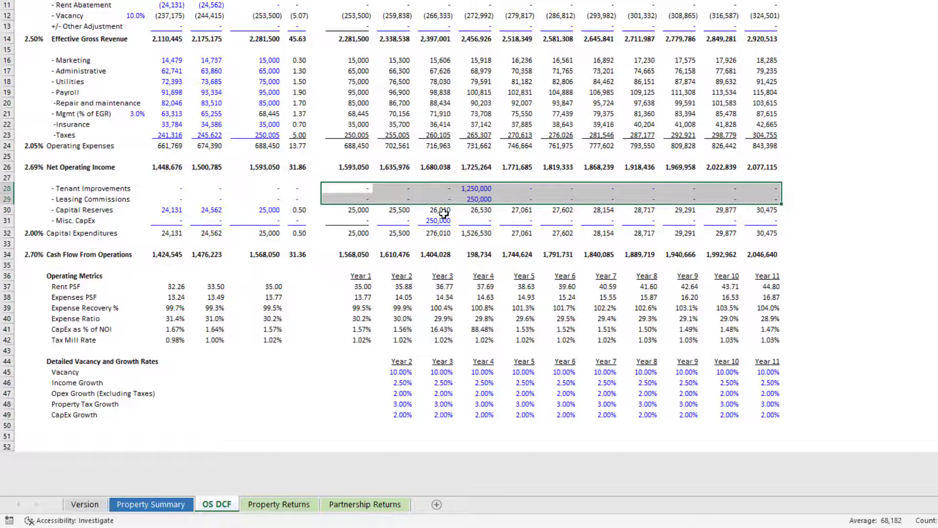
# Review the yearly vacancy rates and the 2.50% Income Growth rates on OS DCF.
pyautogui.scroll(-2, 389, 211)
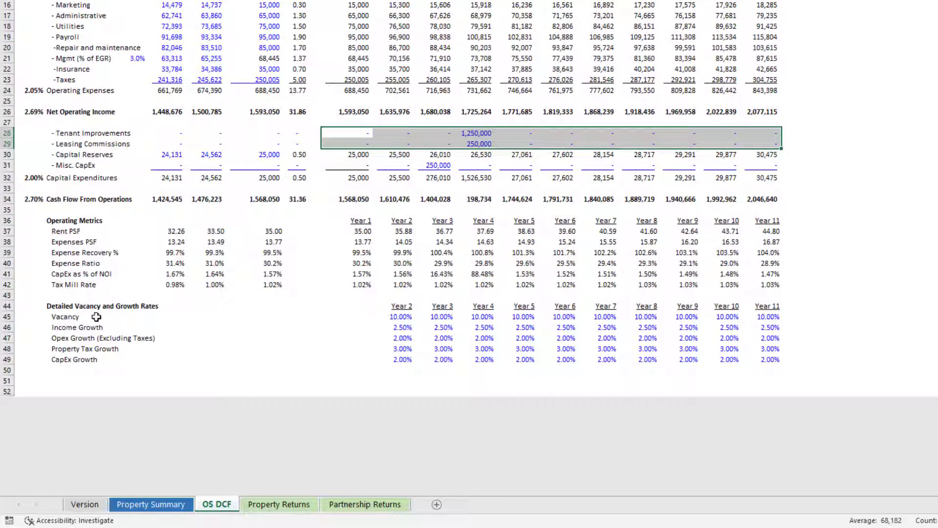
pyautogui.click(69, 306)
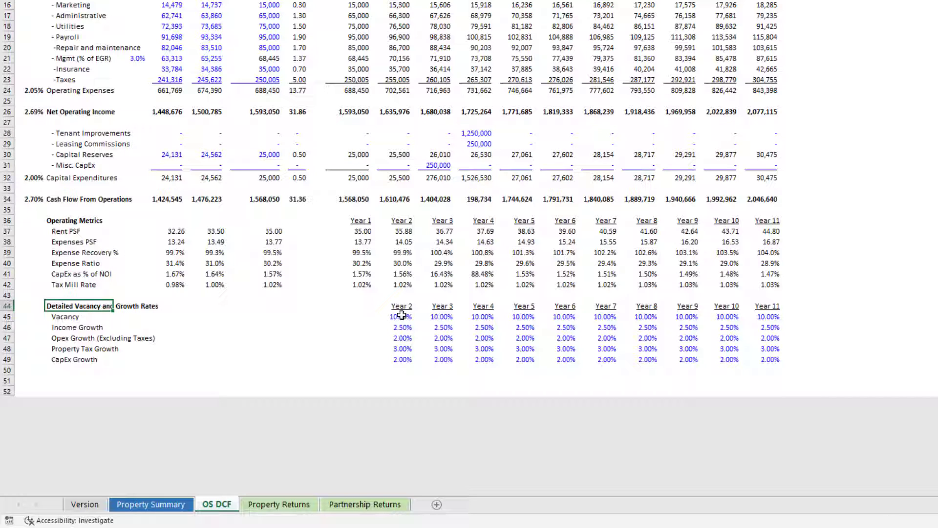
pyautogui.moveTo(400, 317); pyautogui.dragTo(486, 317)
pyautogui.moveTo(552, 321); pyautogui.dragTo(775, 318)
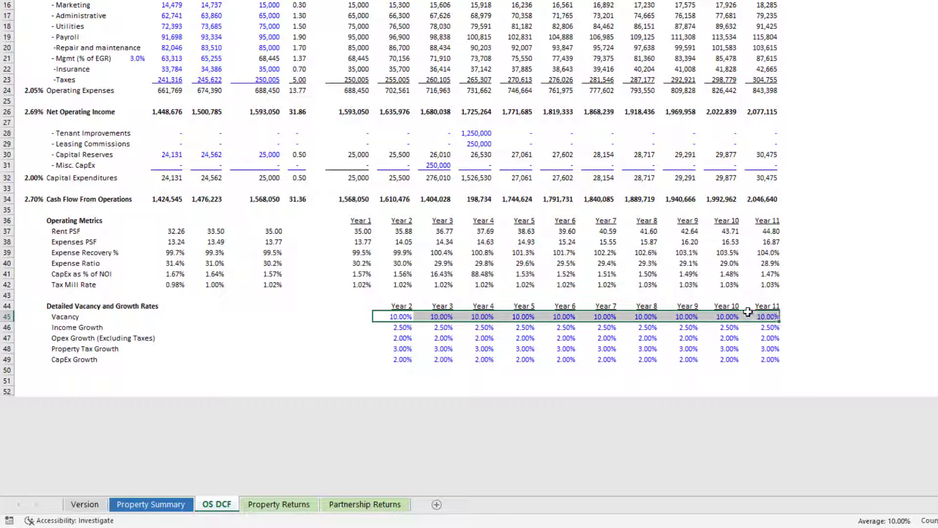
pyautogui.click(404, 326)
pyautogui.press('Right')
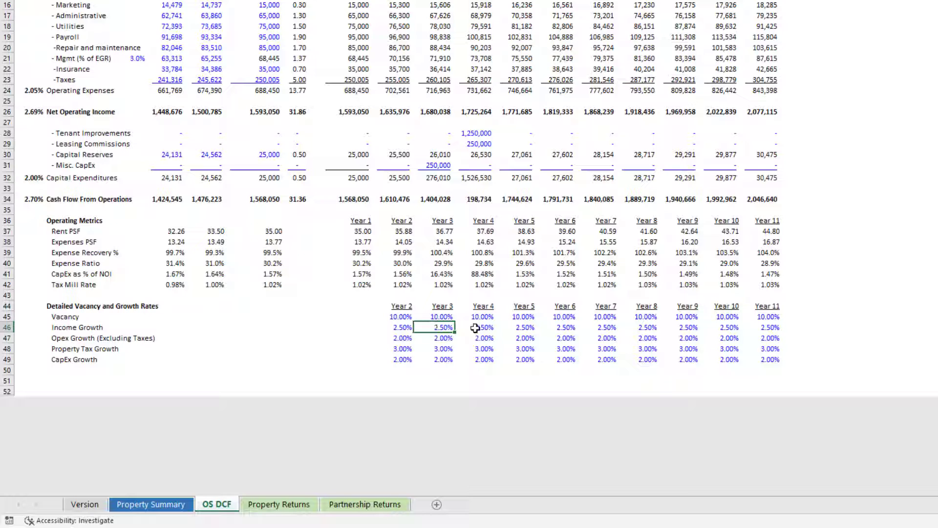
pyautogui.press('Right')
# Check 2.00% opex, 3.00% property tax, 2.00% CapEx growth; select Income Growth Years 2–11.
pyautogui.click(419, 339)
pyautogui.click(408, 341)
pyautogui.press('Right')
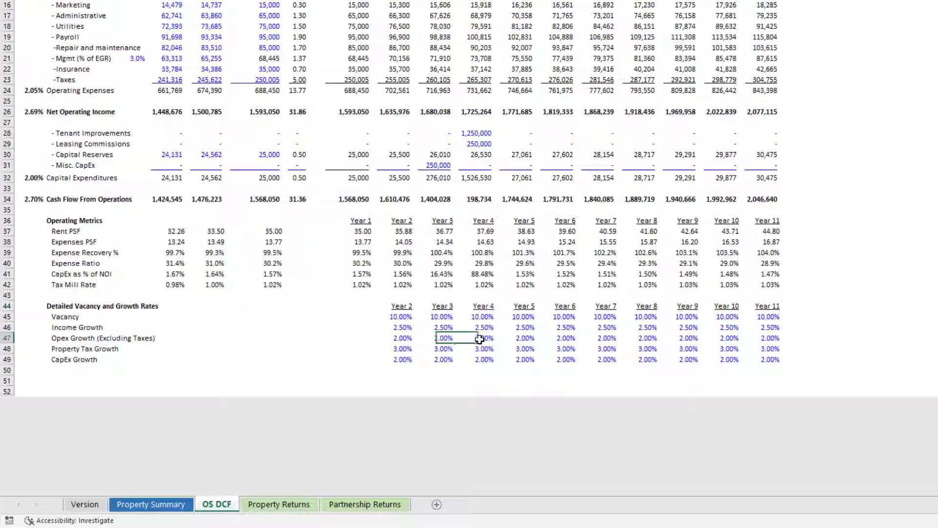
pyautogui.press('Right')
pyautogui.click(395, 348)
pyautogui.press('Right')
pyautogui.press('Right')
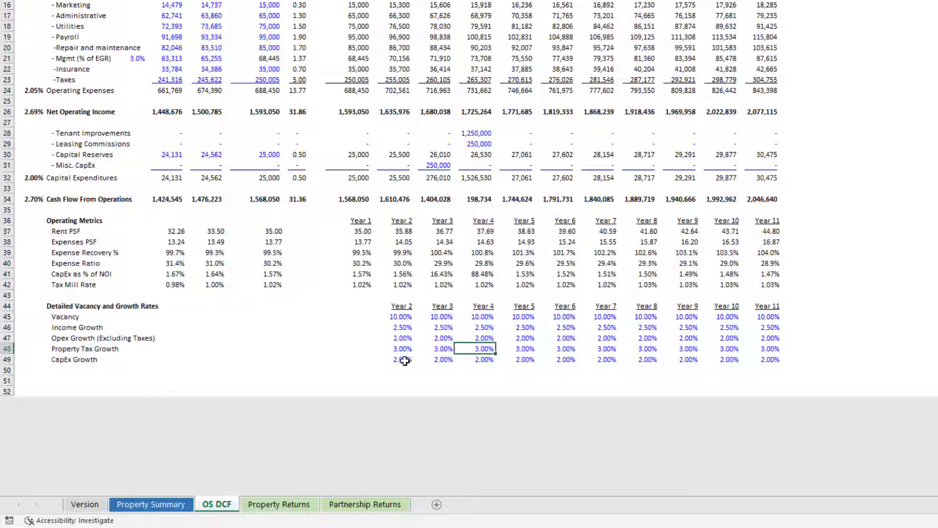
pyautogui.click(404, 359)
pyautogui.press('Right')
pyautogui.press('Right')
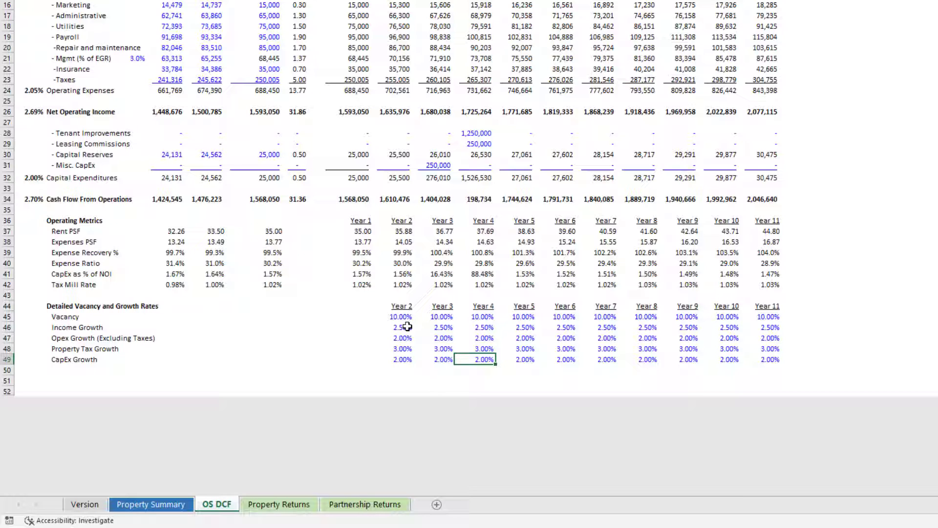
pyautogui.moveTo(407, 327); pyautogui.dragTo(758, 330)
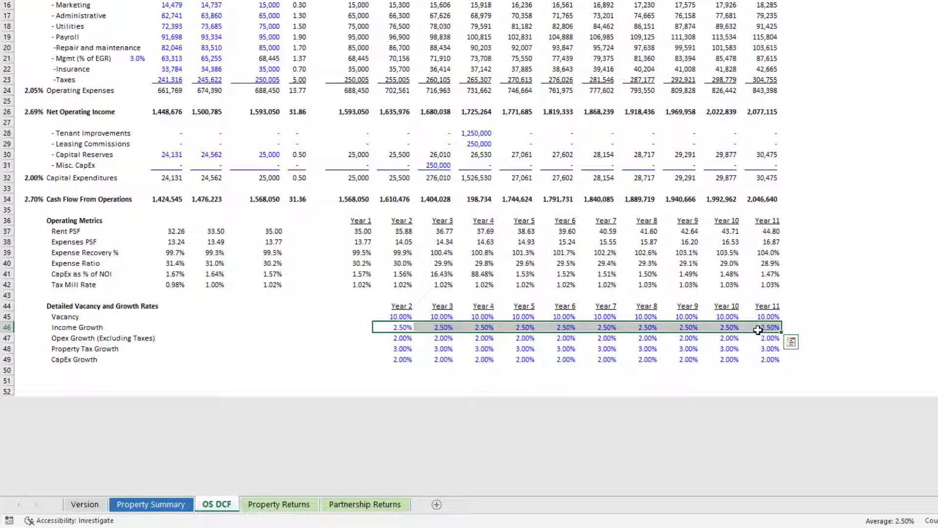
# Fill Income Growth Years 2–11 with 0%, then enter 10% growth for Year 6.
pyautogui.write('0')
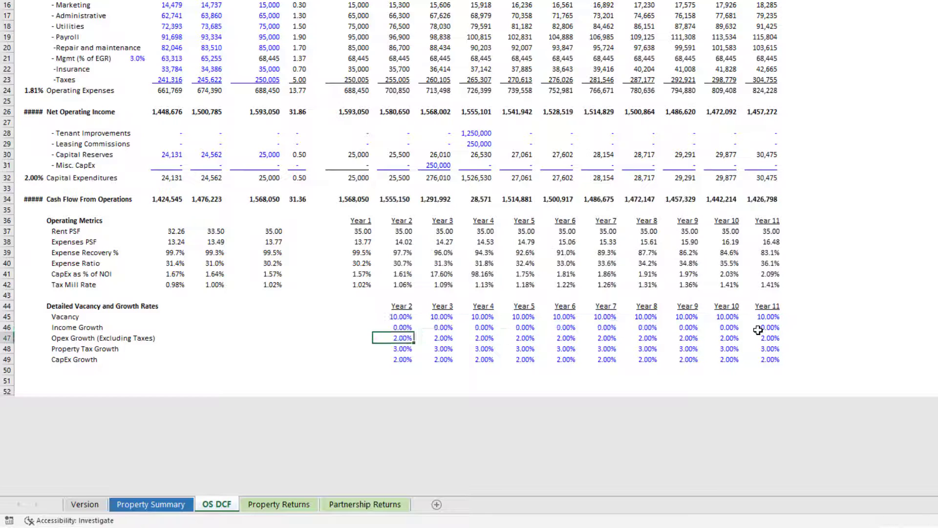
pyautogui.hotkey('ctrl', 'Return')
pyautogui.press('Right')
pyautogui.press('Right')
pyautogui.press('Right')
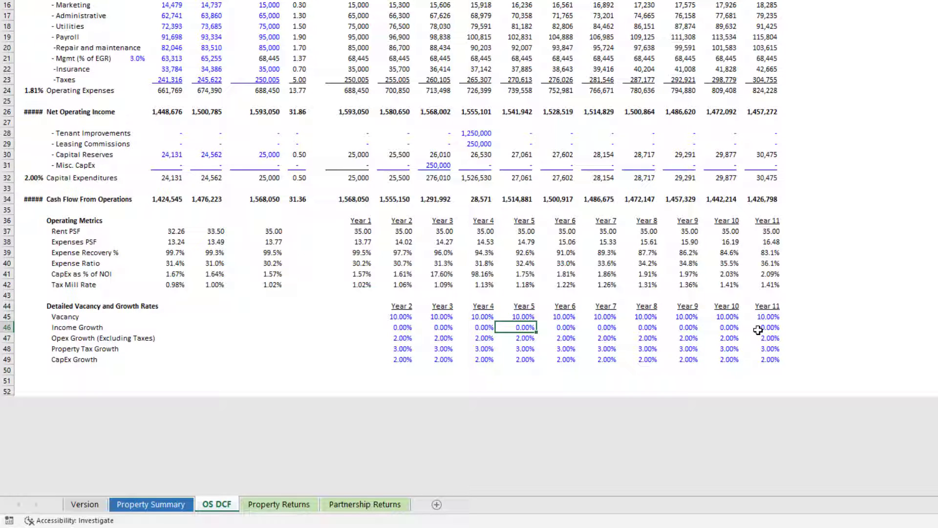
pyautogui.press('Right')
pyautogui.write('10')
pyautogui.hotkey('ctrl', 'Return')
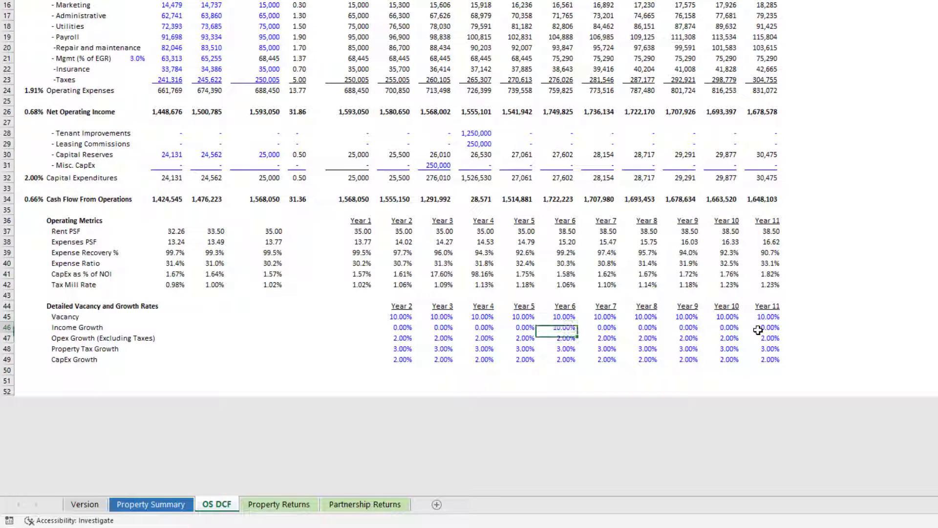
pyautogui.press('Right')
pyautogui.press('Right')
pyautogui.press('Right')
pyautogui.press('Right')
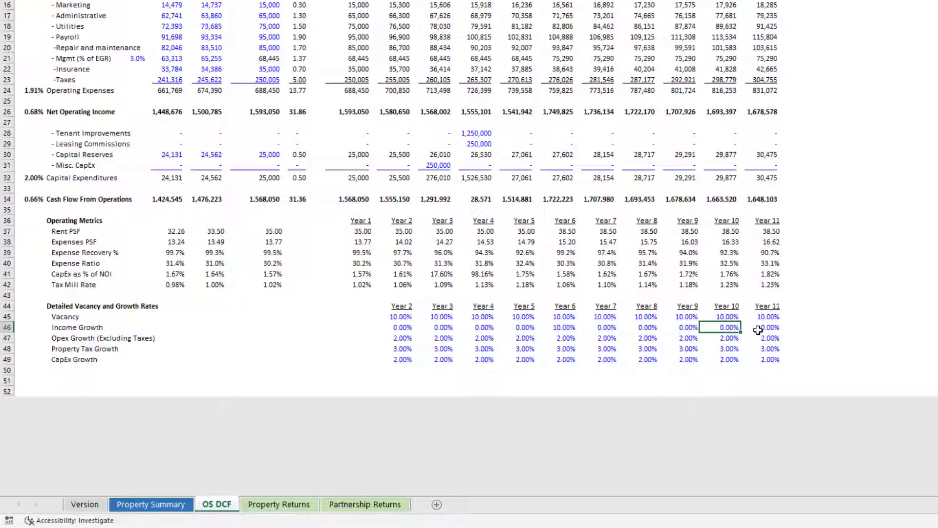
pyautogui.write('10')
pyautogui.hotkey('ctrl', 'Return')
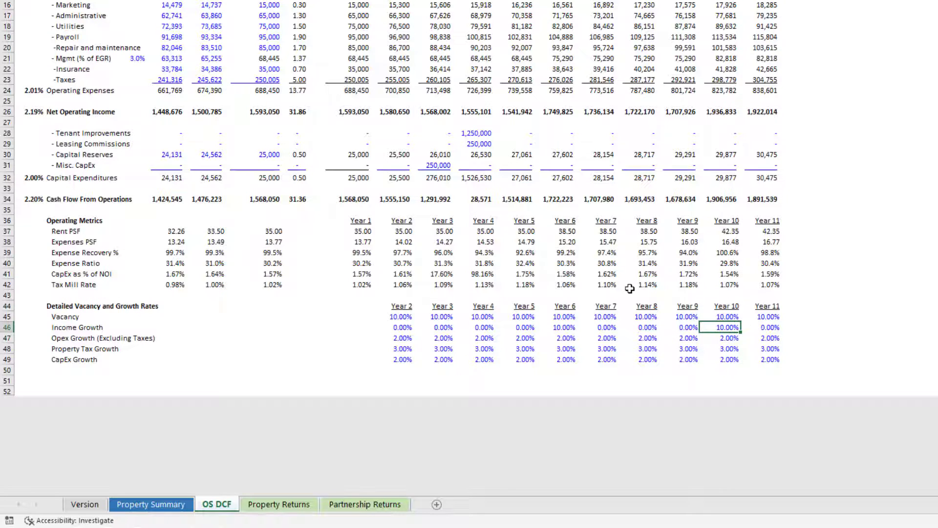
# Check Base Rent: flat through Year 5, stepping up from Year 6 to 2,117,500.
pyautogui.scroll(5, 585, 288)
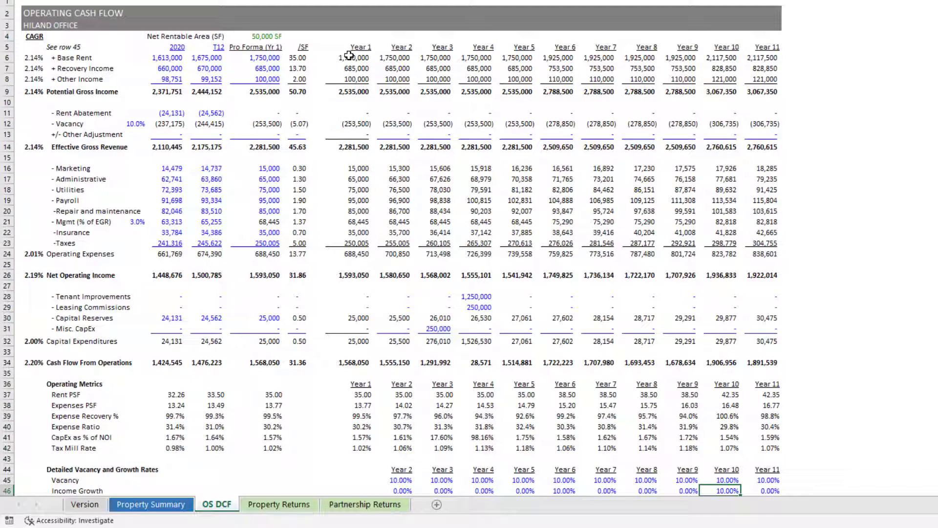
pyautogui.moveTo(349, 56); pyautogui.dragTo(540, 59)
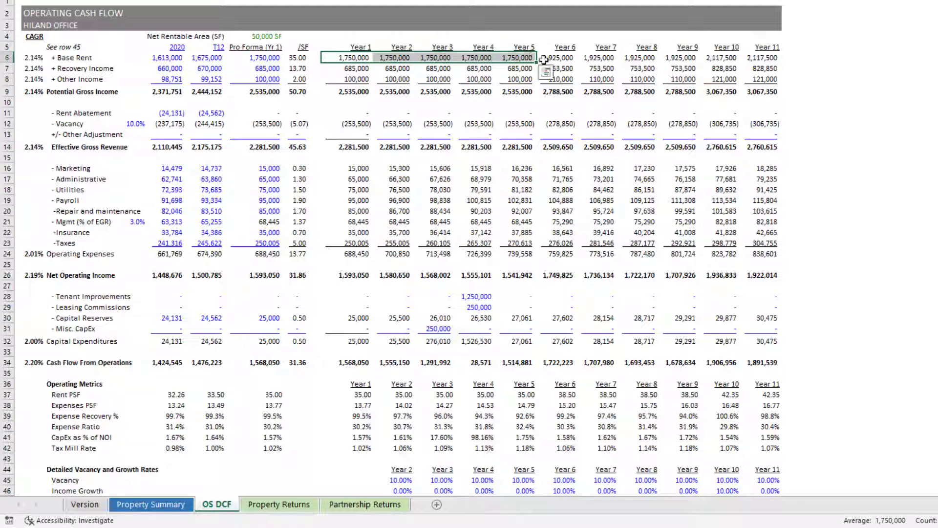
pyautogui.click(556, 56)
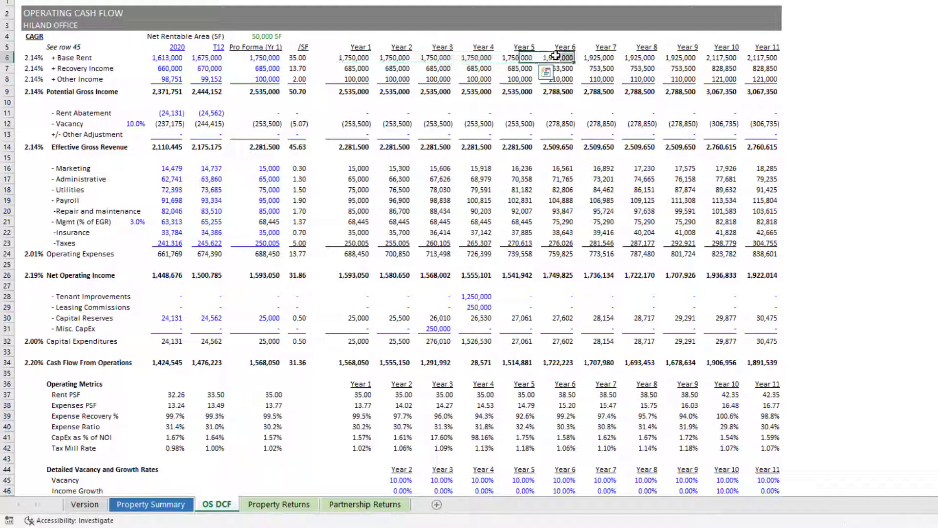
pyautogui.click(601, 58)
pyautogui.click(641, 57)
pyautogui.click(683, 59)
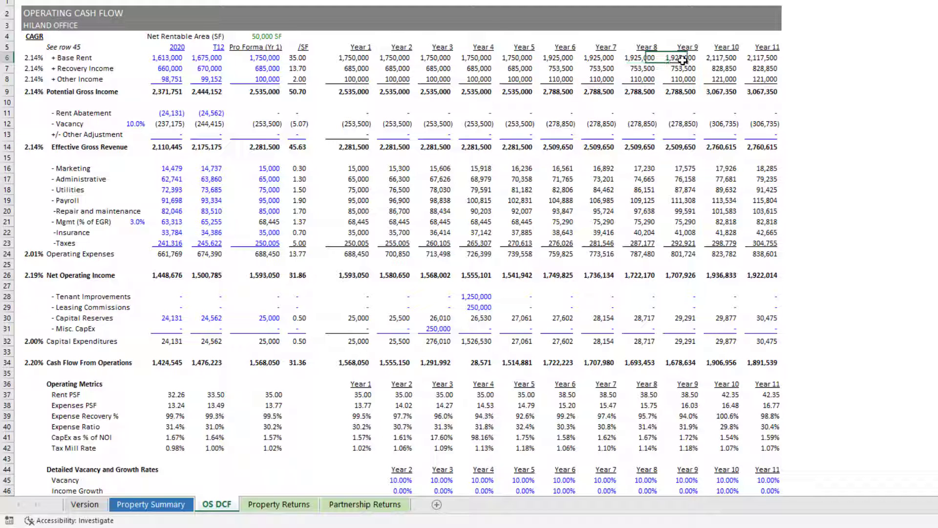
pyautogui.click(722, 58)
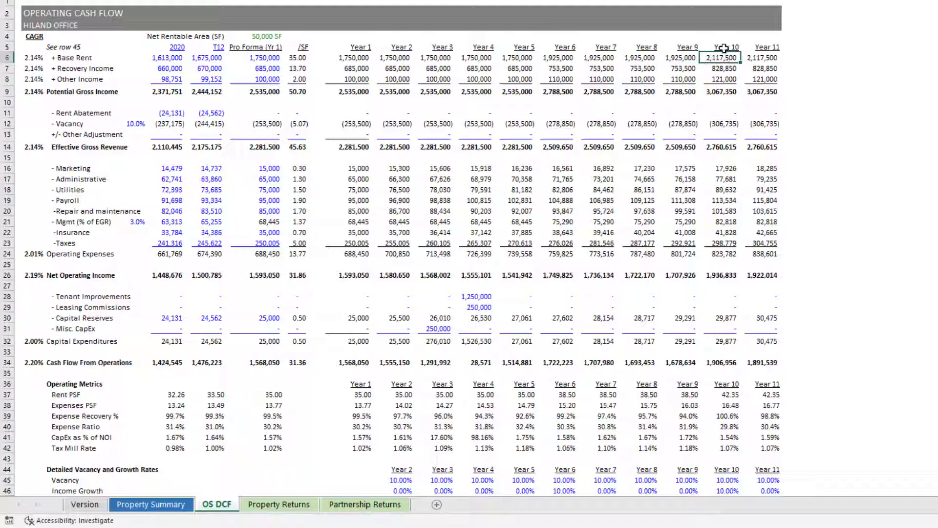
pyautogui.scroll(-7, 726, 283)
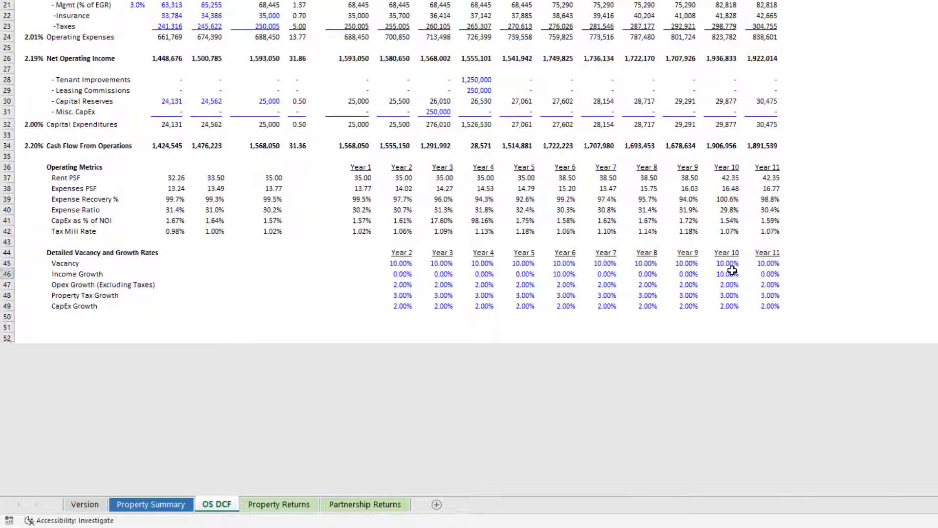
# Reset Year 10 Income Growth to 0 and set Year 11 to 10%, giving Base Rent 1,925,000 then 2,117,500.
pyautogui.click(732, 270)
pyautogui.write('0')
pyautogui.press('Return')
pyautogui.press('Up')
pyautogui.press('Right')
pyautogui.write('10%')
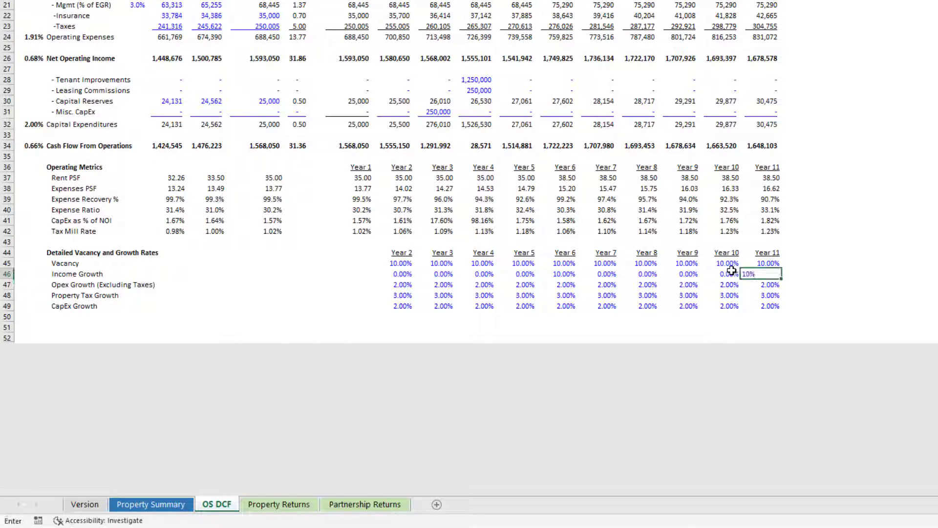
pyautogui.press('Return')
pyautogui.press('Up')
pyautogui.scroll(7, 731, 269)
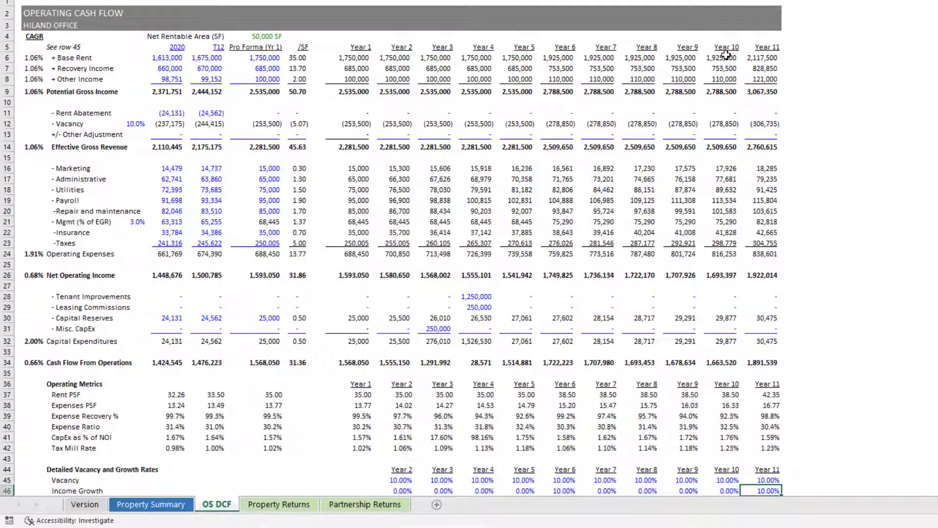
pyautogui.click(726, 57)
pyautogui.click(765, 59)
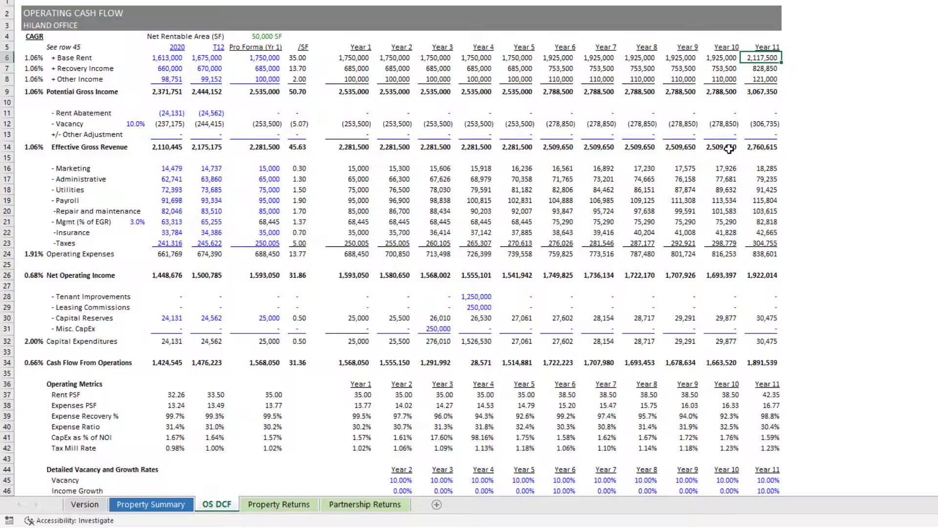
pyautogui.scroll(-5, 728, 150)
# Show the Property Returns sheet with its 5.20% Unlevered IRR and 7.32% Levered IRR.
pyautogui.click(268, 505)
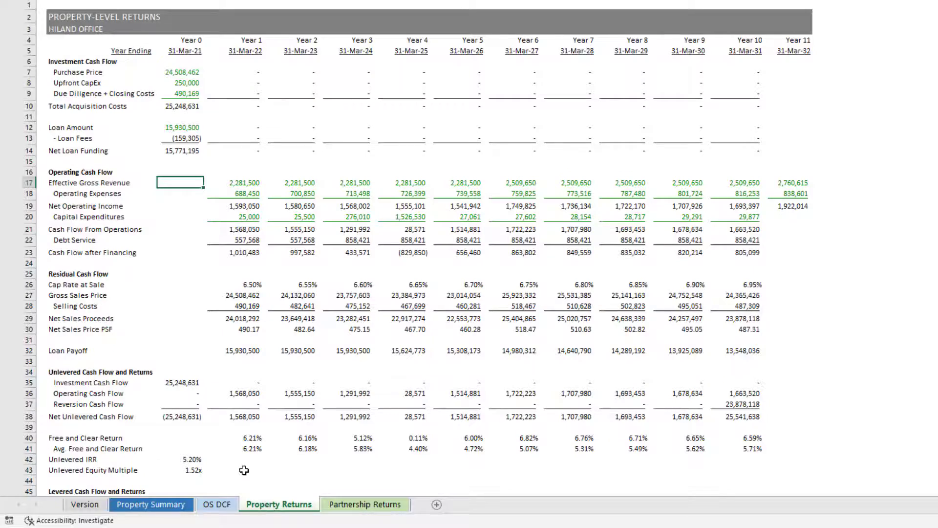
pyautogui.scroll(-8, 265, 356)
pyautogui.scroll(8, 264, 355)
pyautogui.moveTo(60, 62); pyautogui.dragTo(81, 149)
pyautogui.scroll(-3, 82, 149)
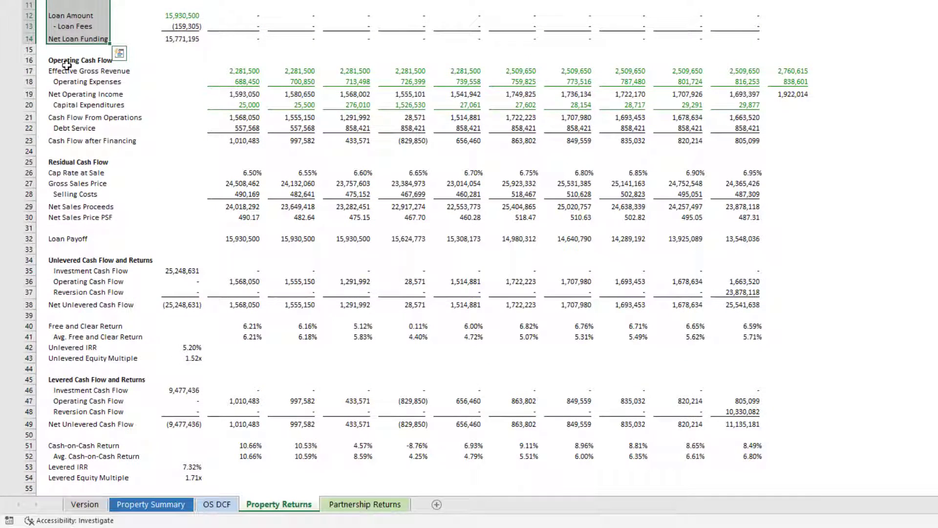
pyautogui.moveTo(66, 61); pyautogui.dragTo(81, 143)
pyautogui.scroll(-2, 124, 145)
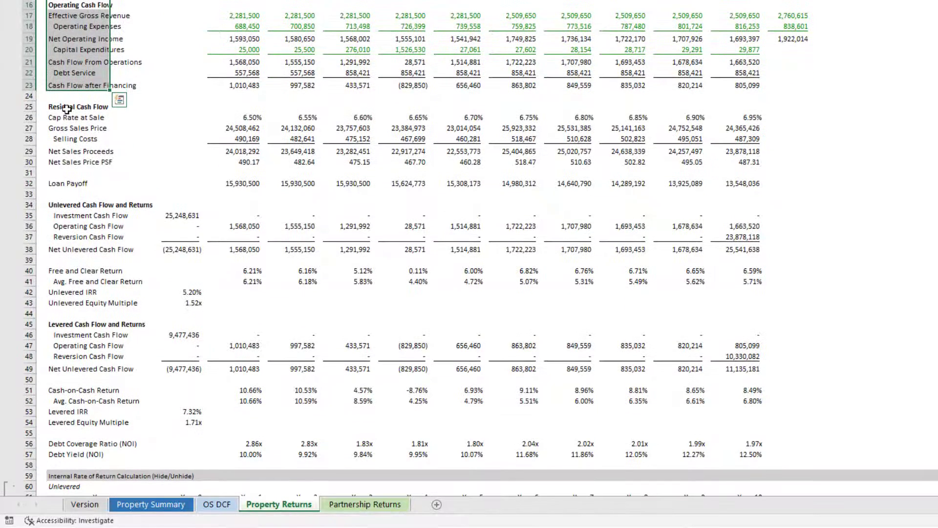
pyautogui.moveTo(64, 107); pyautogui.dragTo(103, 236)
pyautogui.scroll(-2, 79, 156)
pyautogui.scroll(1, 110, 142)
pyautogui.scroll(6, 112, 122)
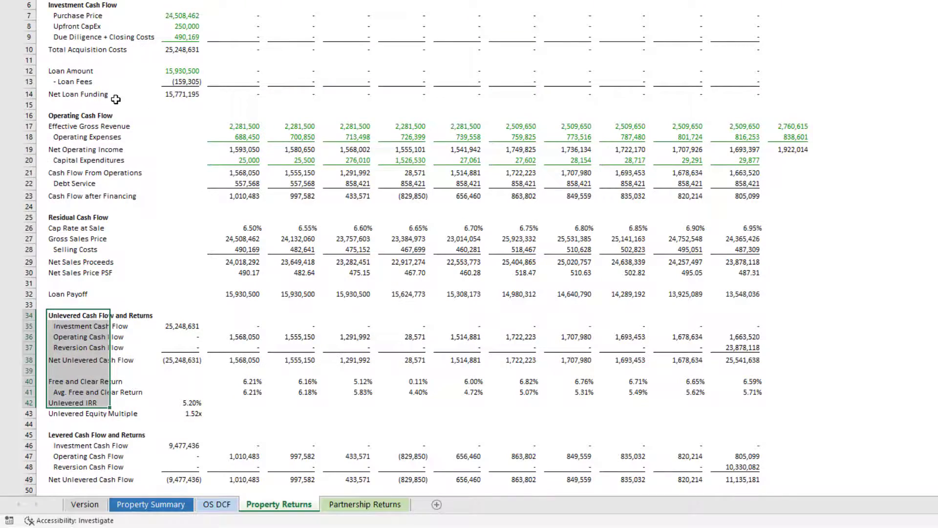
pyautogui.scroll(-8, 121, 220)
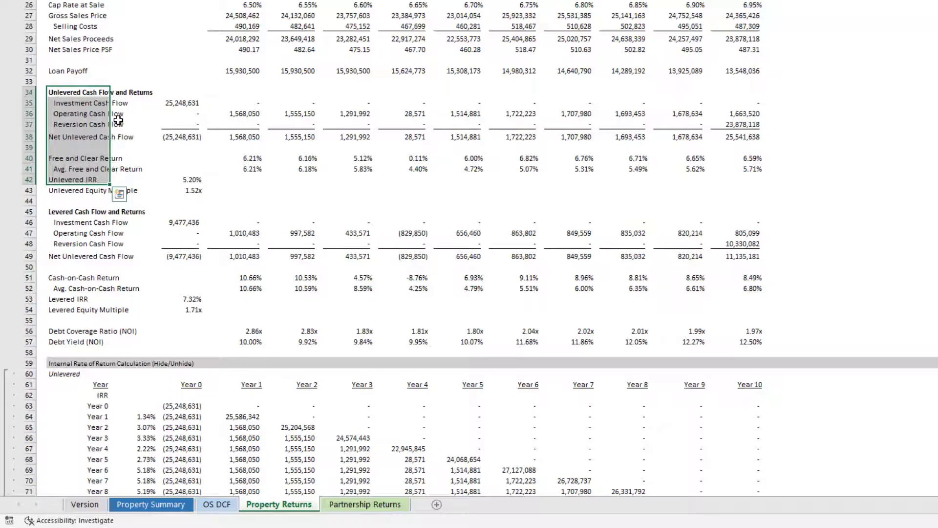
pyautogui.scroll(-2, 119, 121)
pyautogui.moveTo(73, 157); pyautogui.dragTo(73, 245)
pyautogui.click(73, 219)
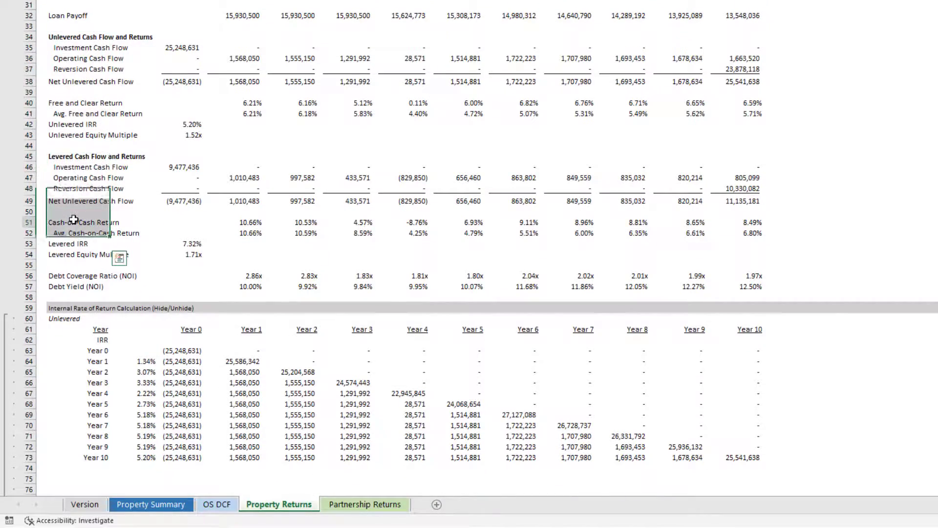
pyautogui.scroll(10, 98, 215)
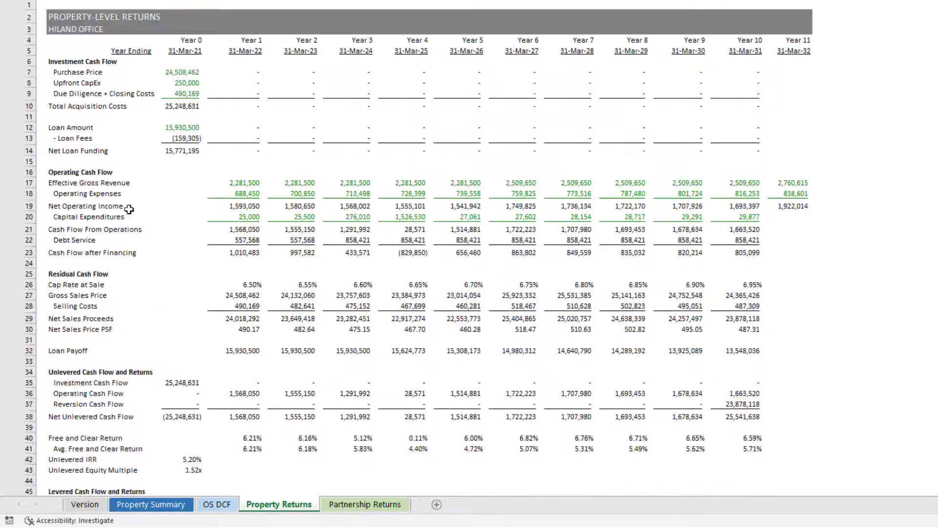
pyautogui.scroll(-17, 128, 209)
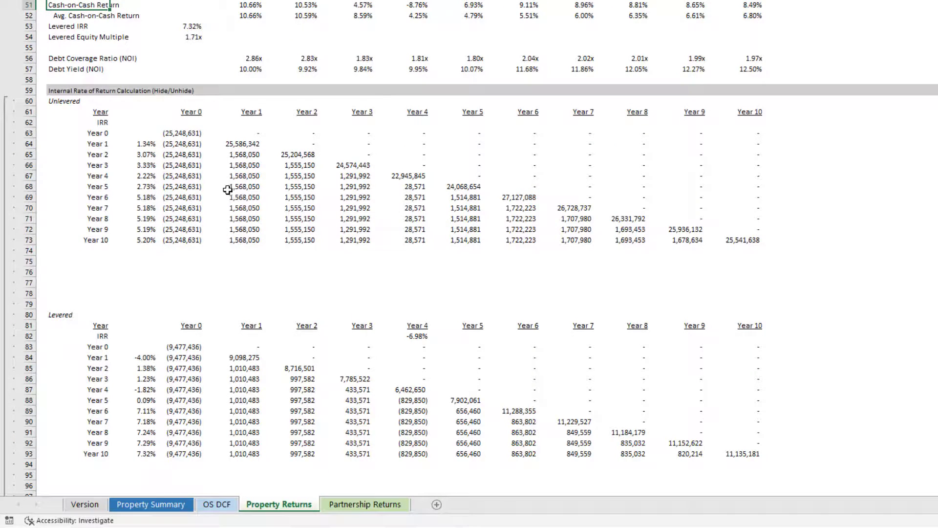
# Check the 5.20% Unlevered and 7.32% Levered IRR, then inspect the Year 2 and Year 5 IRR calculations.
pyautogui.scroll(7, 230, 213)
pyautogui.scroll(2, 239, 270)
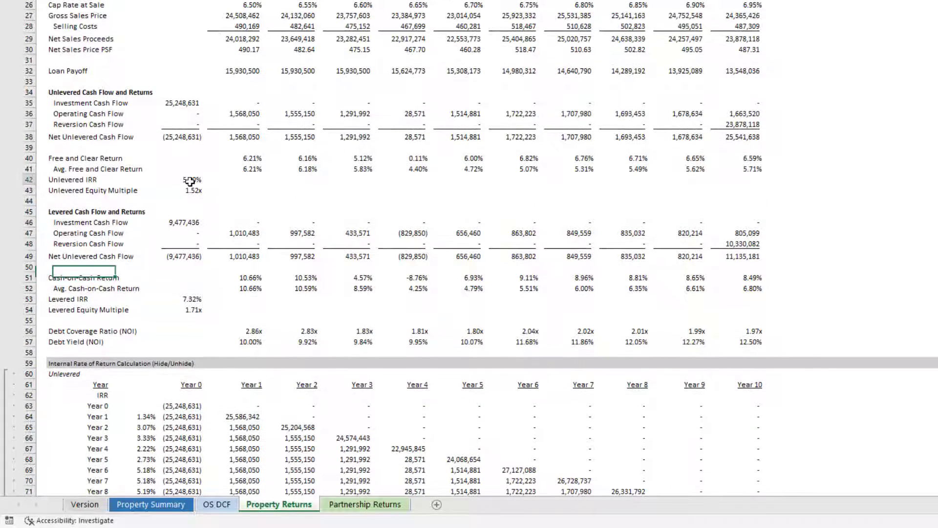
pyautogui.click(192, 180)
pyautogui.click(188, 300)
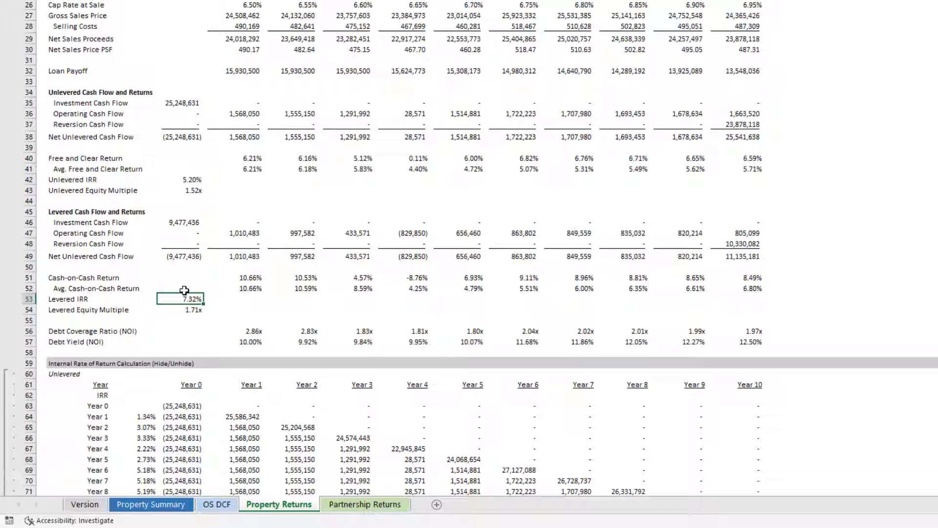
pyautogui.scroll(-1, 210, 315)
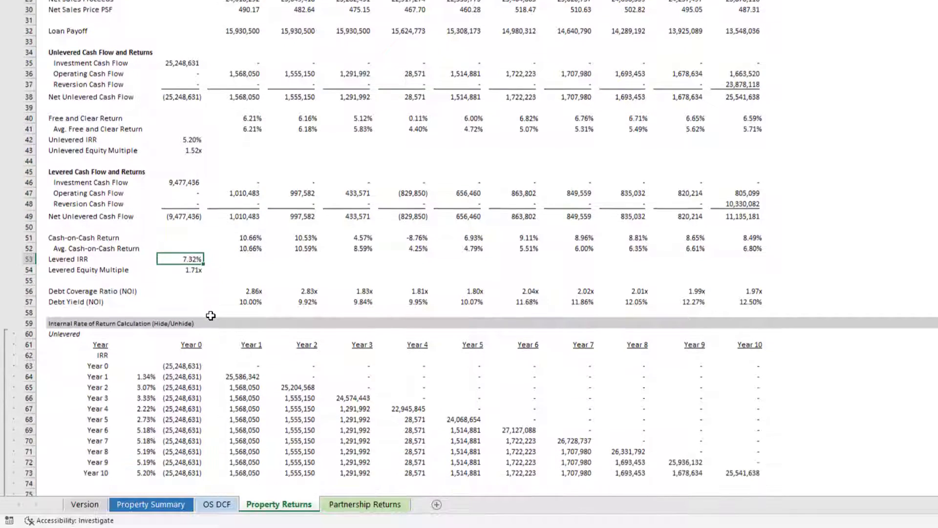
pyautogui.scroll(-10, 161, 315)
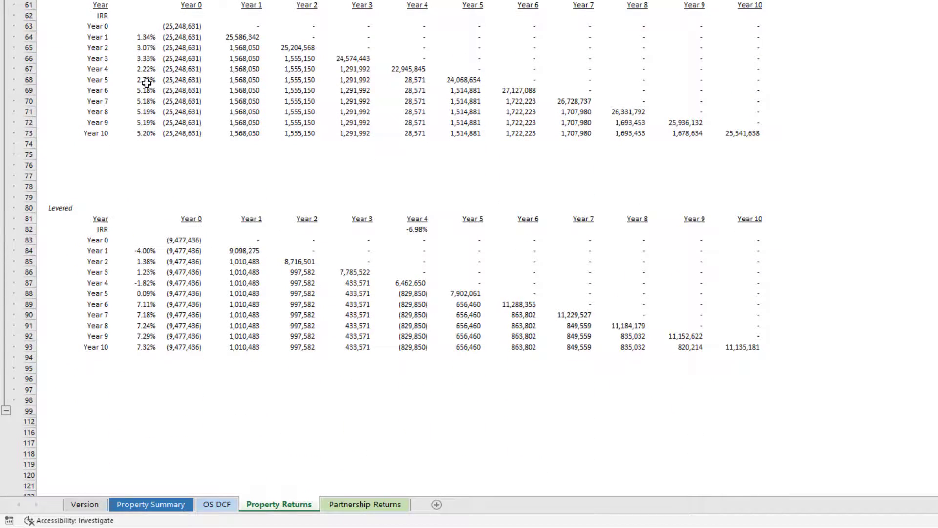
pyautogui.click(144, 48)
pyautogui.click(142, 79)
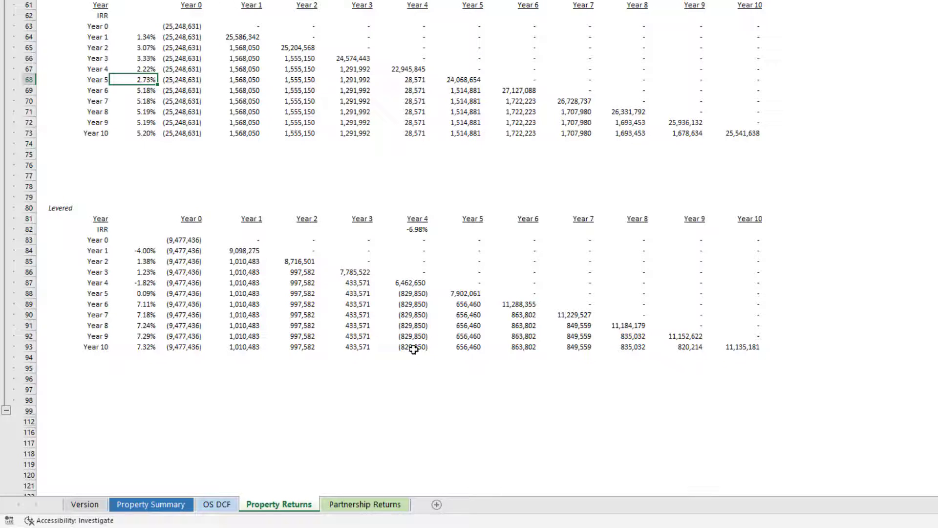
pyautogui.scroll(17, 274, 262)
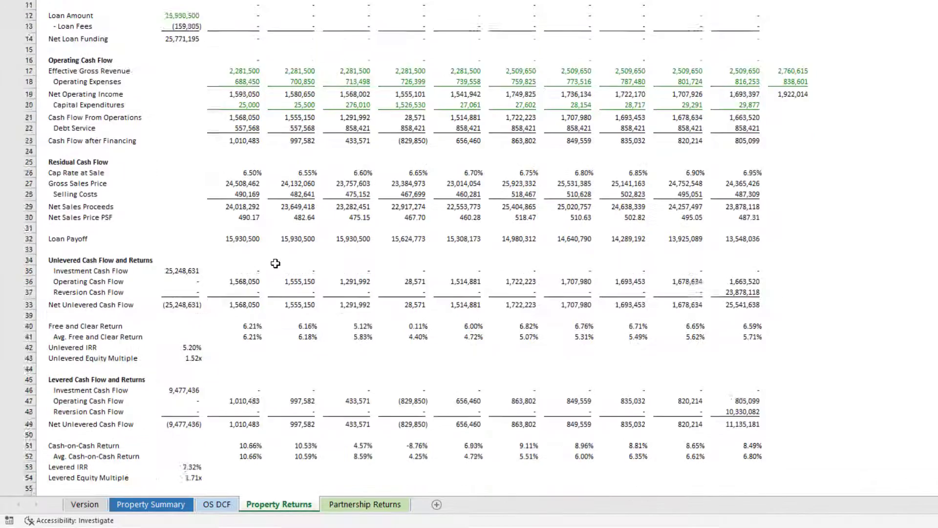
pyautogui.scroll(4, 276, 263)
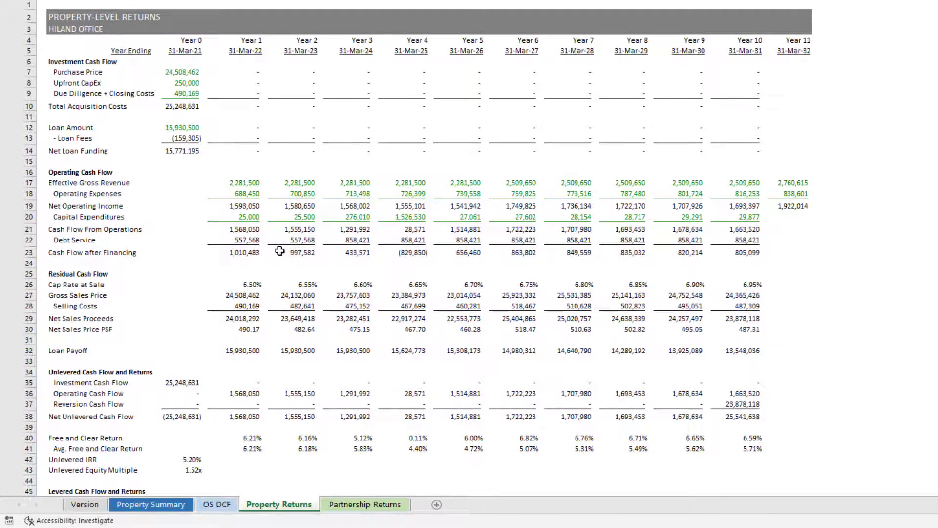
pyautogui.scroll(-2, 276, 244)
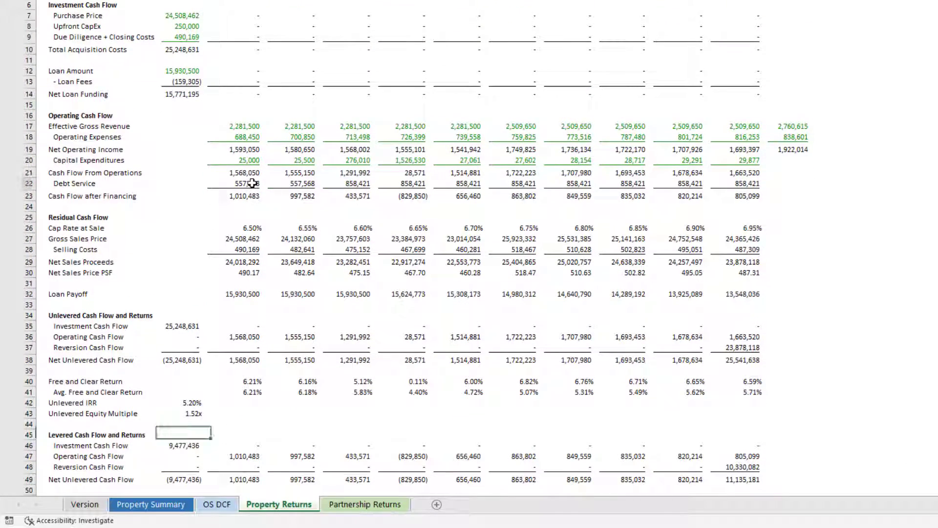
pyautogui.moveTo(252, 183); pyautogui.dragTo(733, 184)
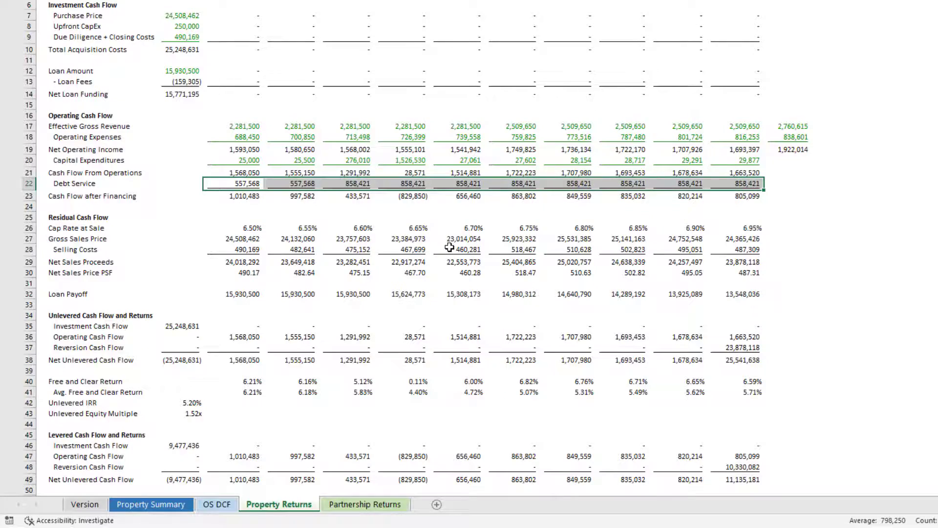
pyautogui.scroll(-3, 449, 248)
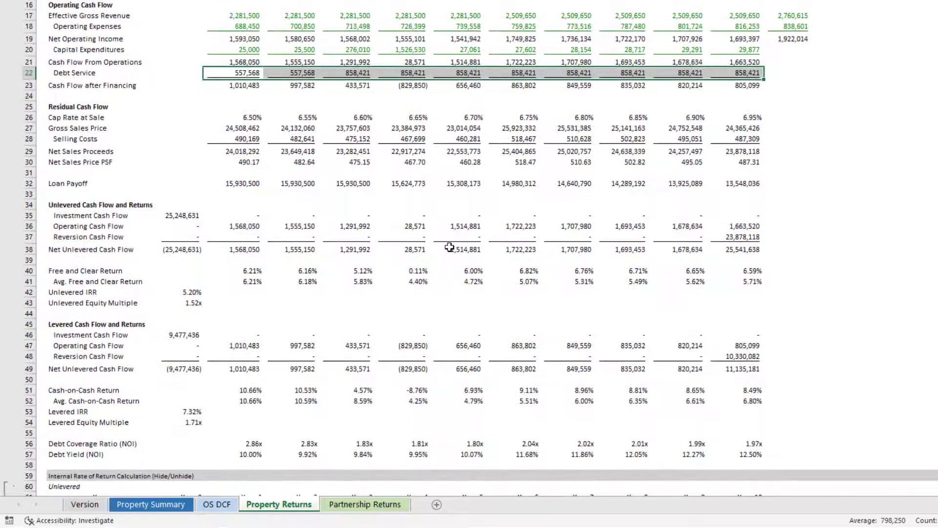
pyautogui.scroll(-2, 449, 248)
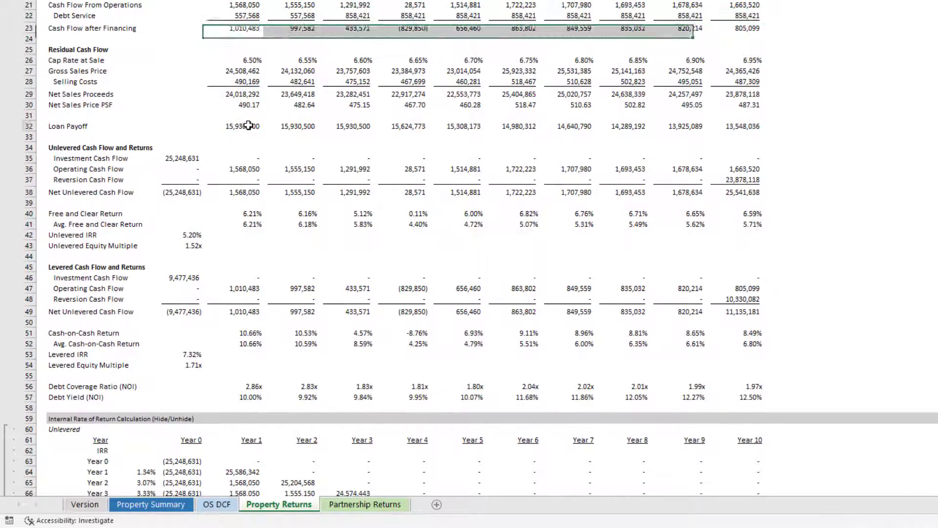
pyautogui.moveTo(249, 126); pyautogui.dragTo(763, 127)
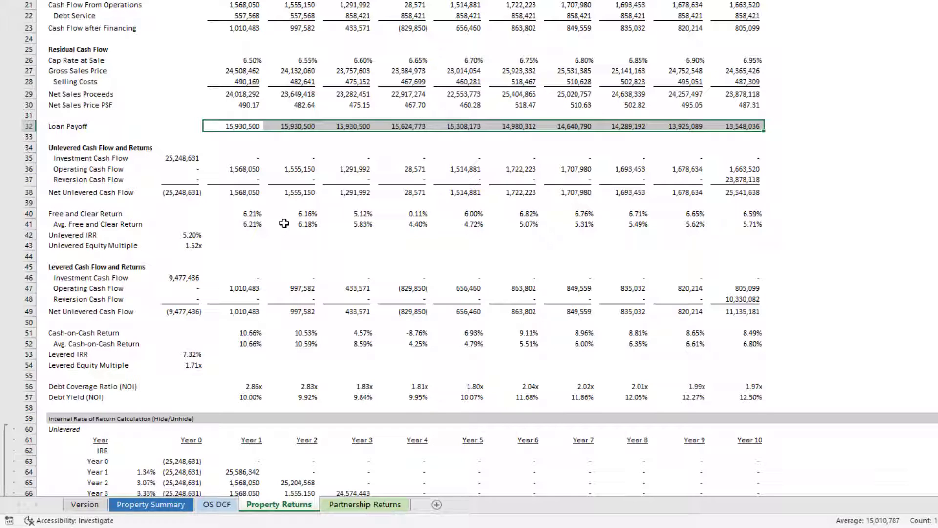
pyautogui.click(212, 226)
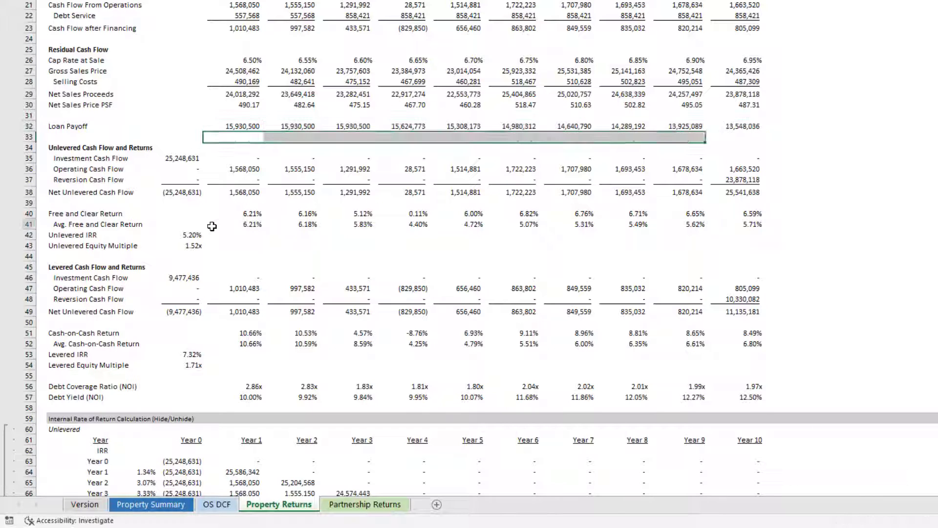
pyautogui.scroll(7, 217, 290)
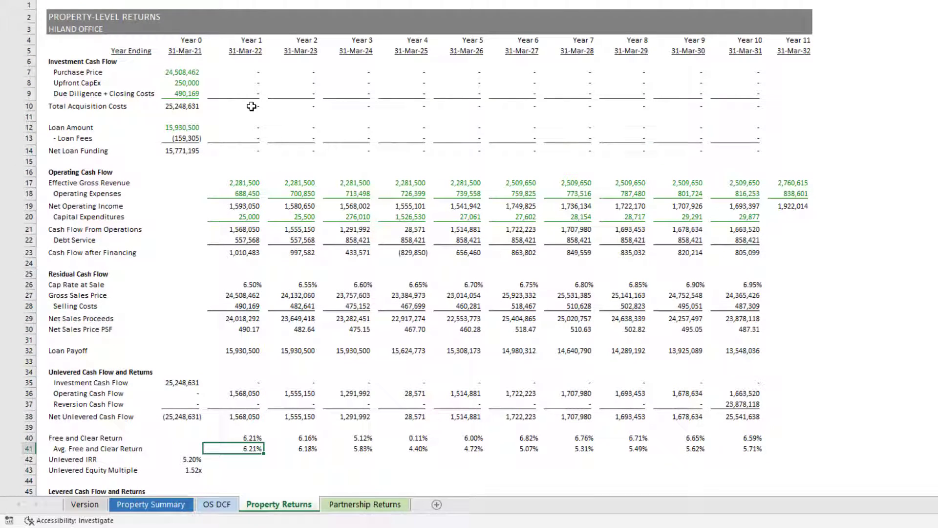
# On Partnership Returns, try IRR + EMx as Promote Hurdle Method, then revert it to IRR.
pyautogui.click(367, 509)
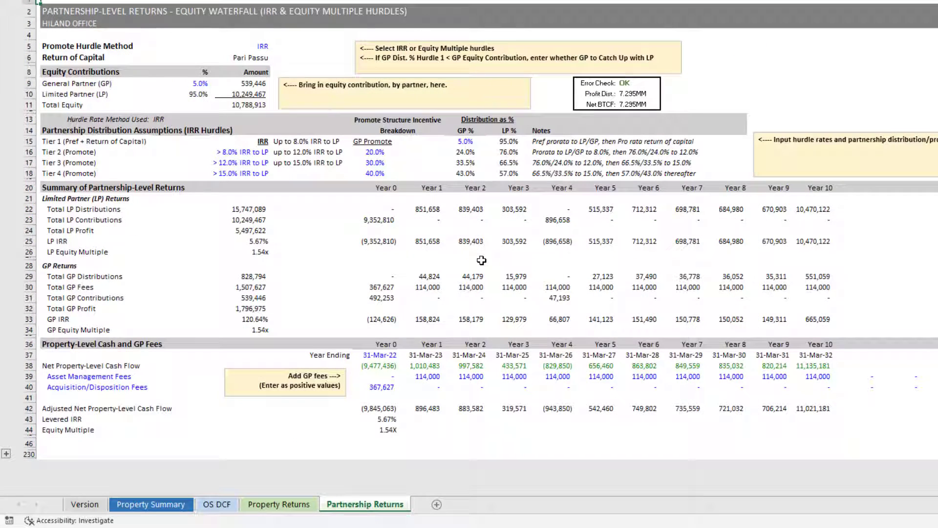
pyautogui.click(261, 47)
pyautogui.click(276, 46)
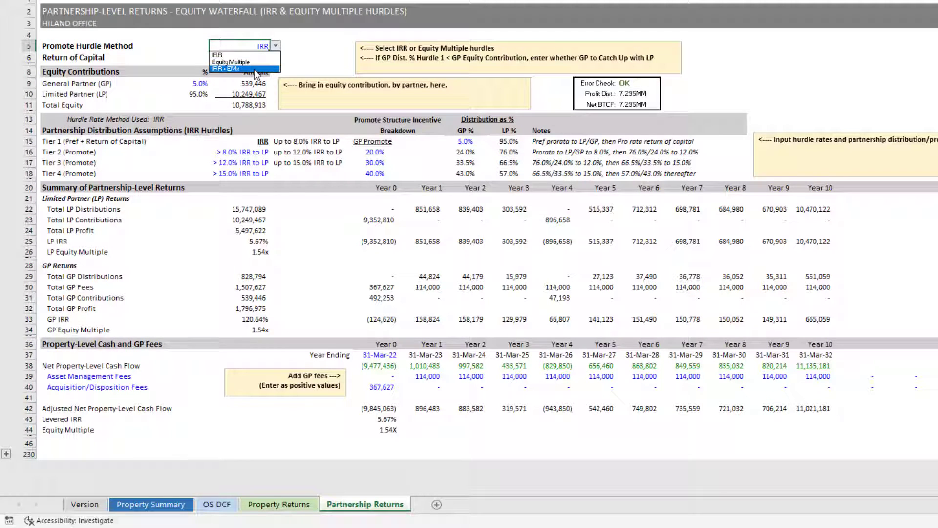
pyautogui.click(263, 69)
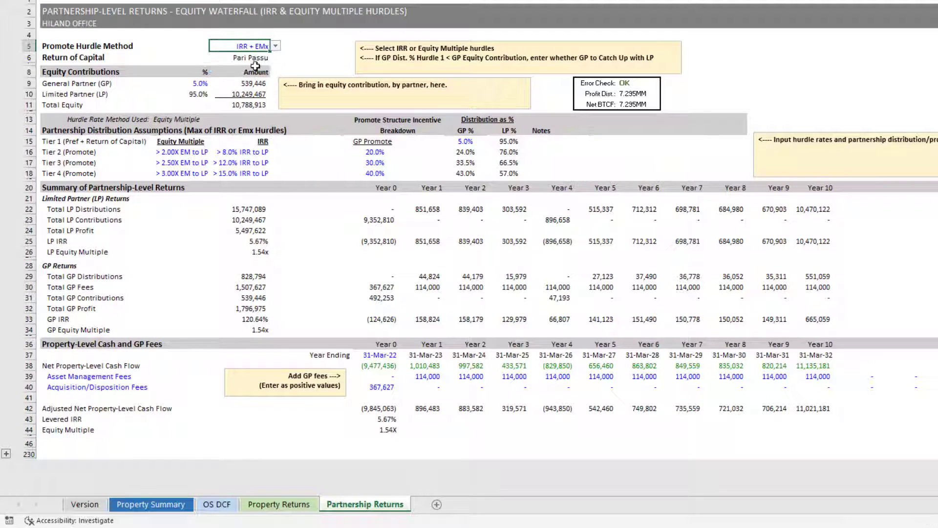
pyautogui.click(276, 46)
pyautogui.click(244, 53)
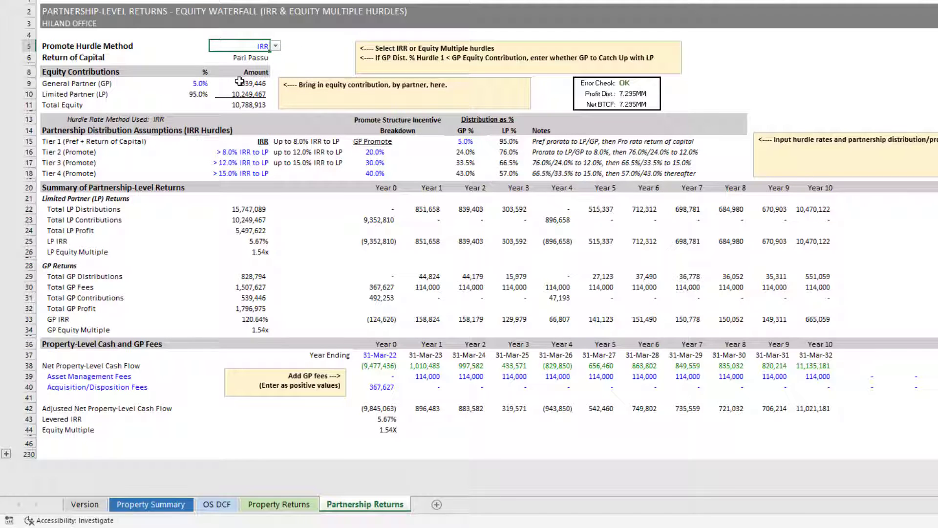
pyautogui.click(202, 83)
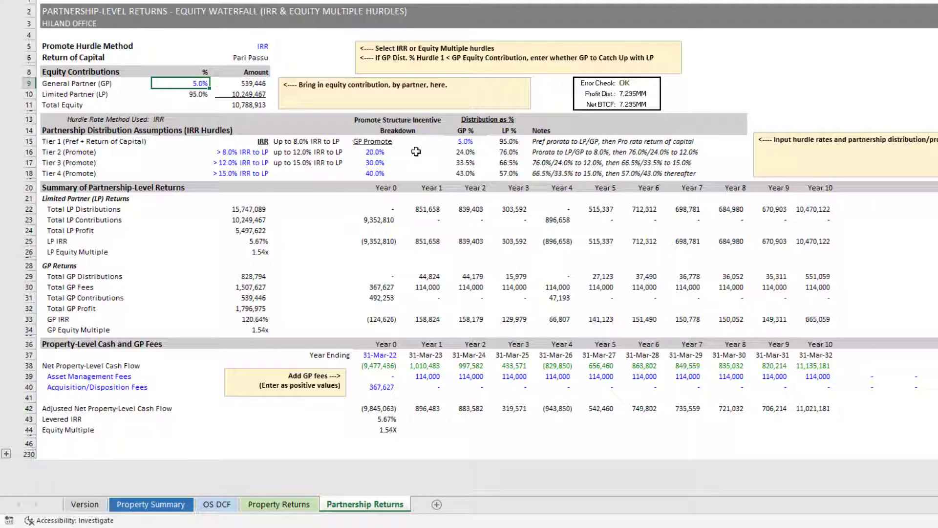
pyautogui.click(465, 141)
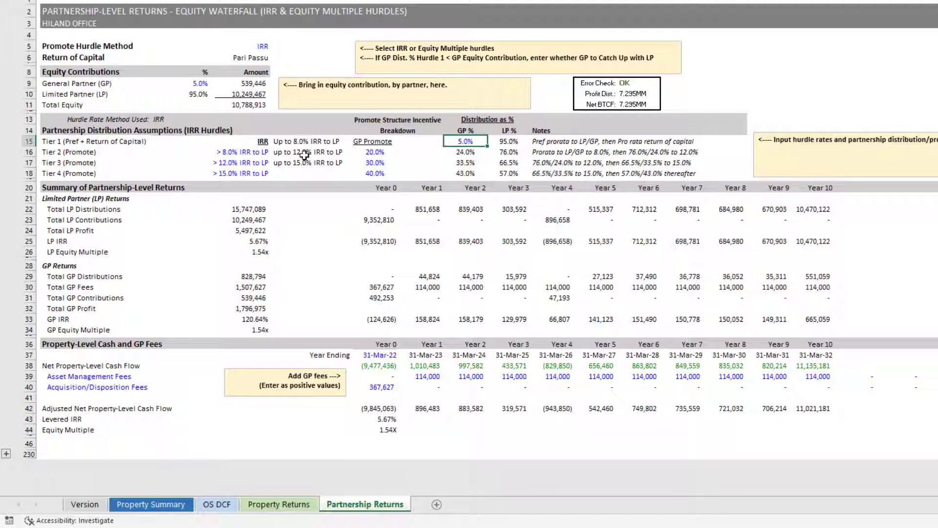
pyautogui.click(62, 152)
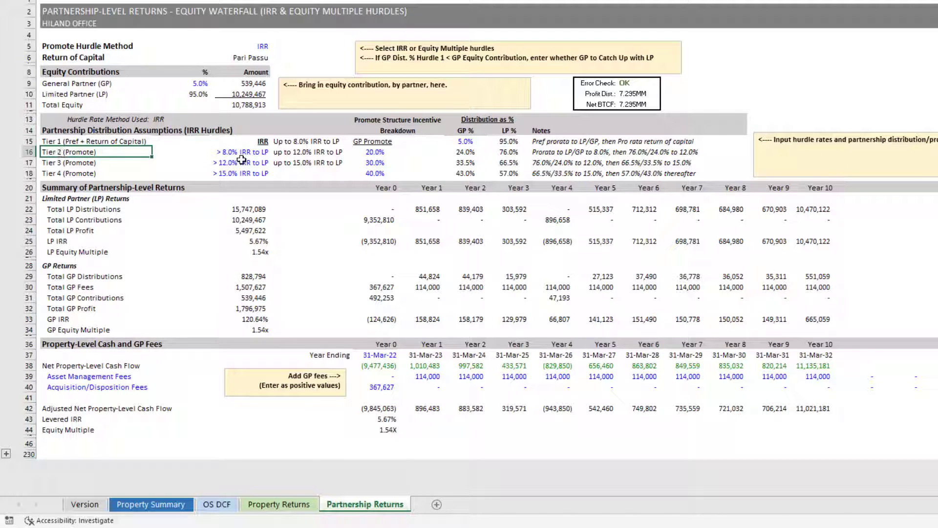
pyautogui.press('Right')
pyautogui.click(261, 152)
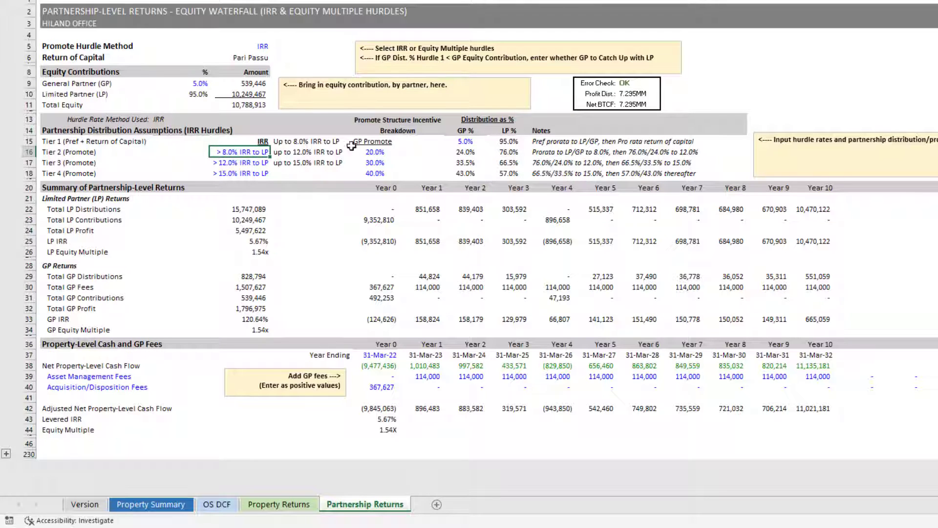
pyautogui.click(375, 150)
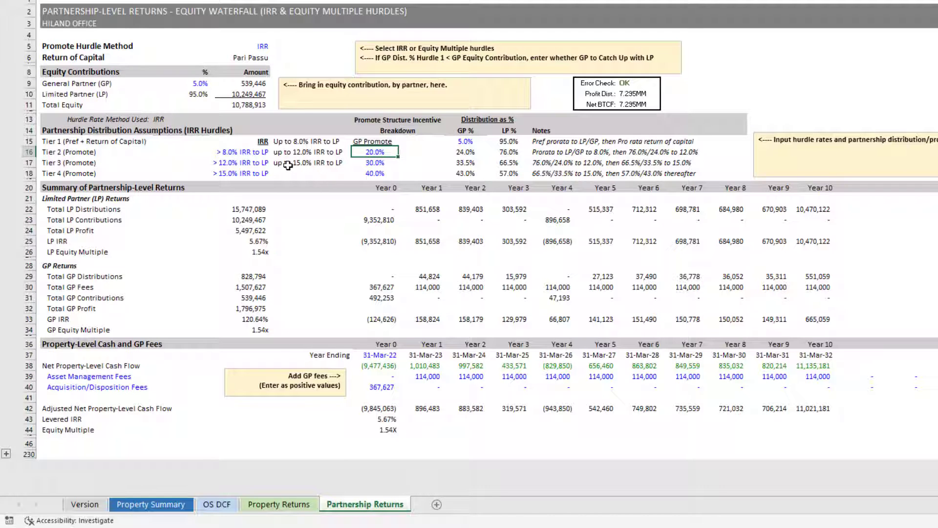
pyautogui.scroll(-3, 331, 156)
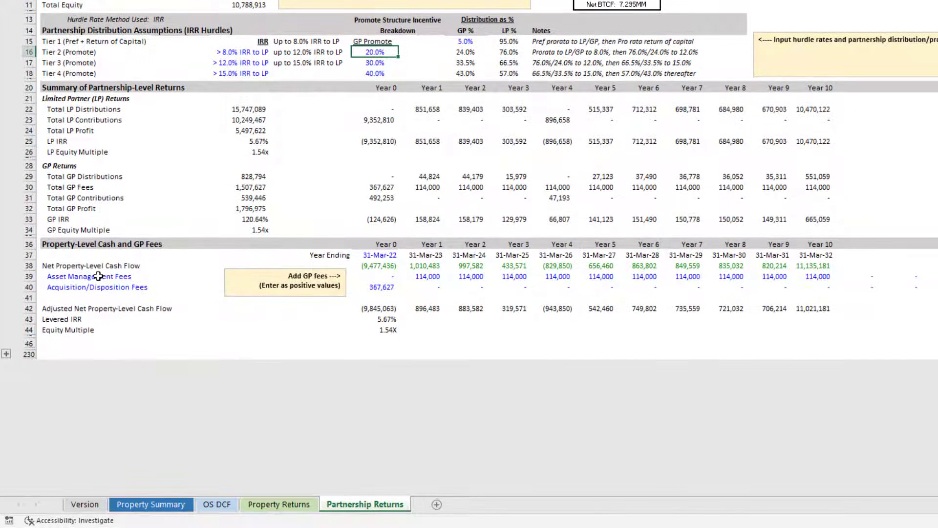
pyautogui.click(79, 276)
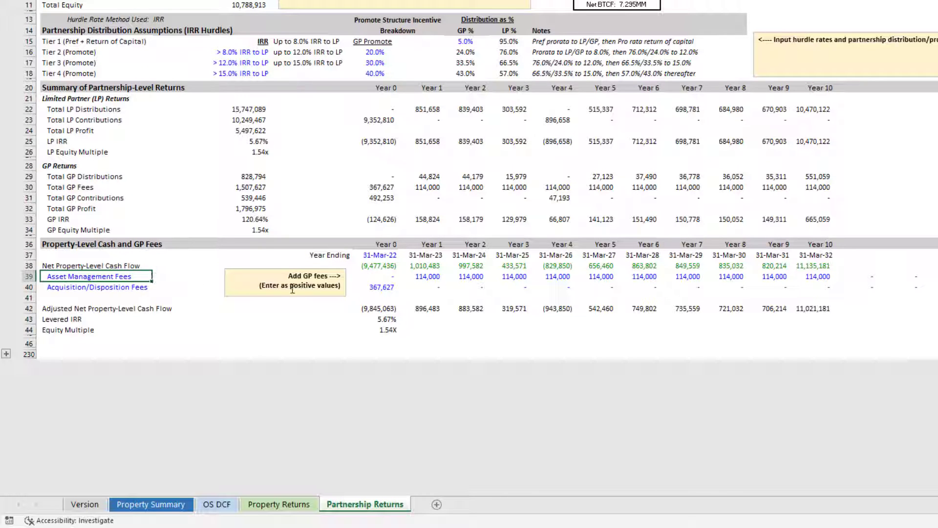
pyautogui.moveTo(384, 276); pyautogui.dragTo(831, 291)
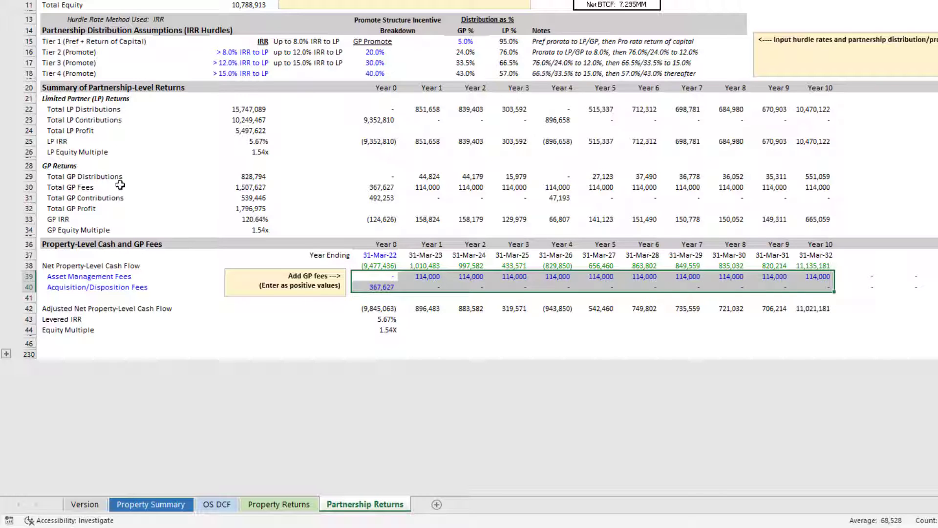
pyautogui.click(38, 191)
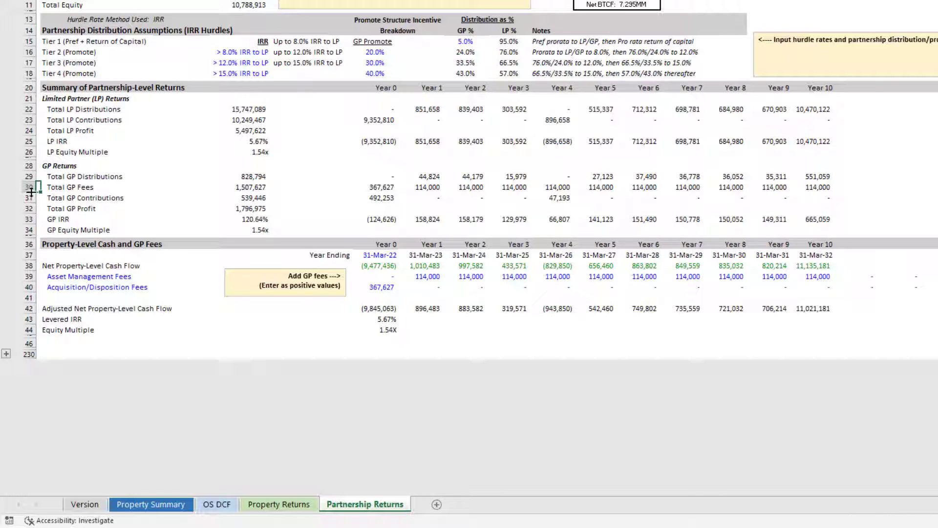
pyautogui.click(30, 187)
pyautogui.click(244, 187)
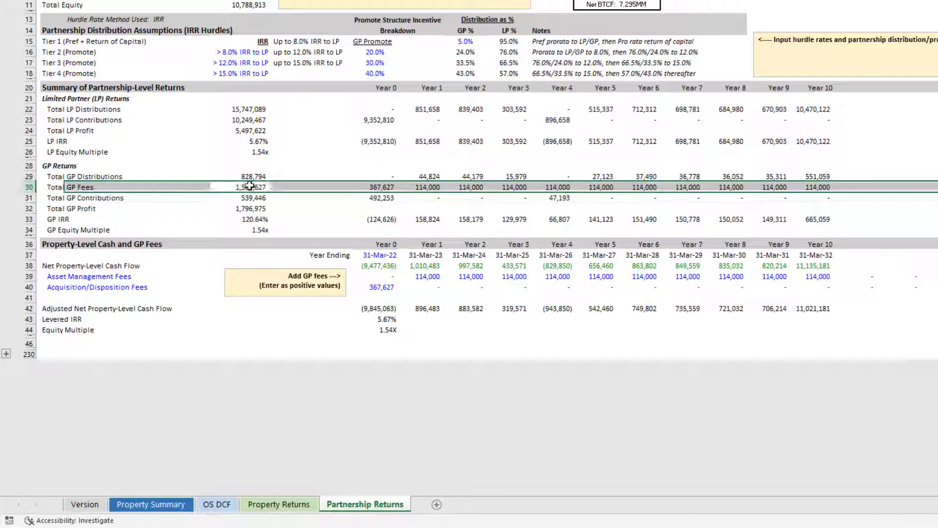
pyautogui.click(423, 188)
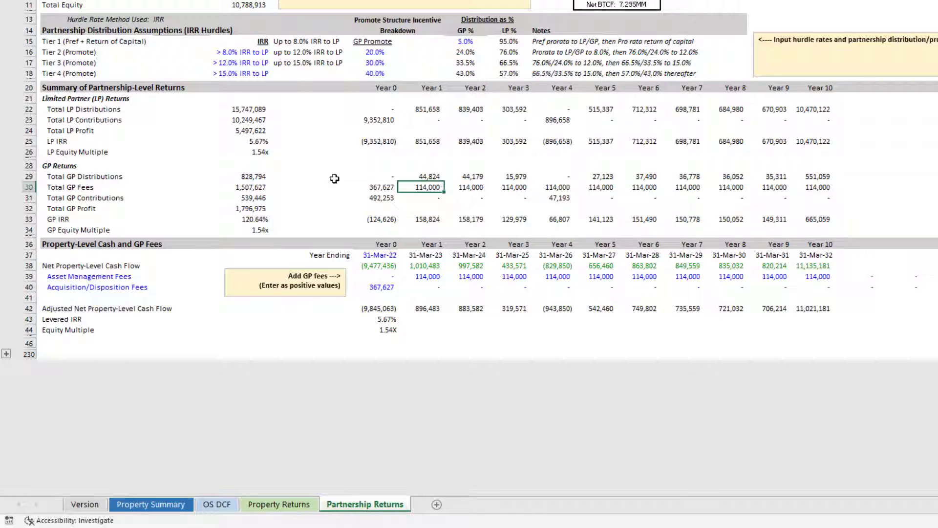
pyautogui.click(256, 141)
pyautogui.click(251, 187)
pyautogui.click(252, 219)
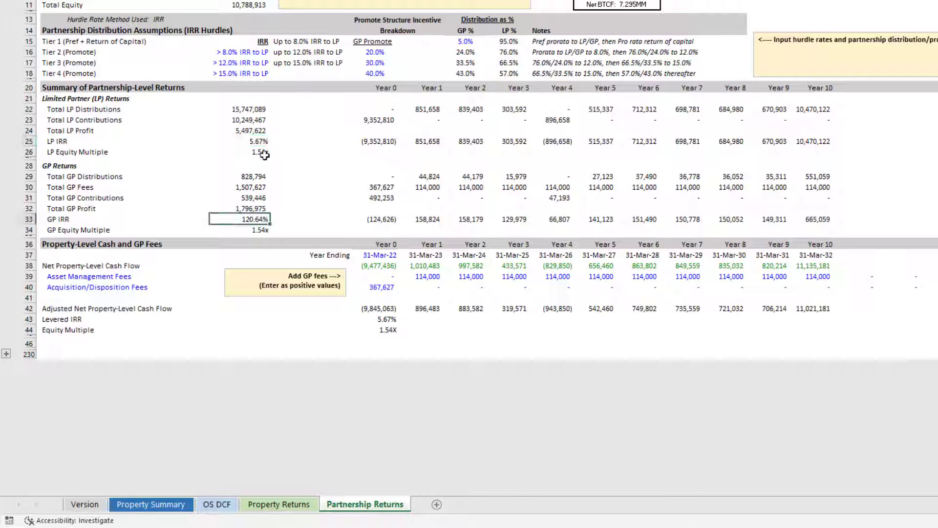
pyautogui.click(256, 152)
pyautogui.click(258, 229)
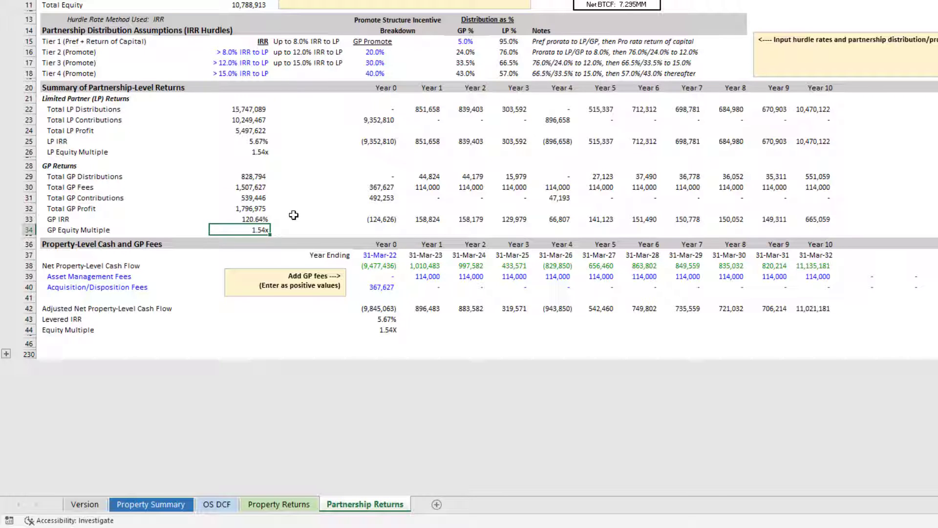
pyautogui.scroll(3, 293, 215)
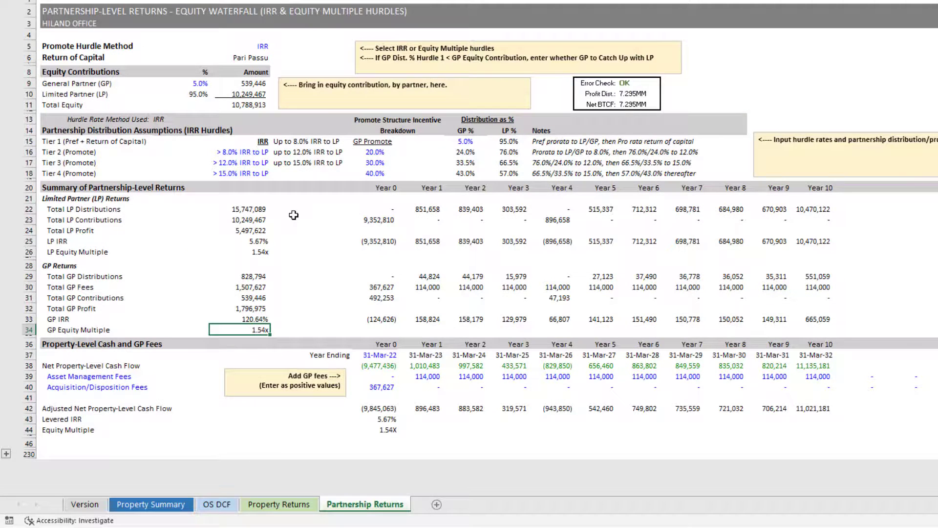
# Show the Version sheet listing resources, compatibility and the v4.0 changelog.
pyautogui.click(247, 299)
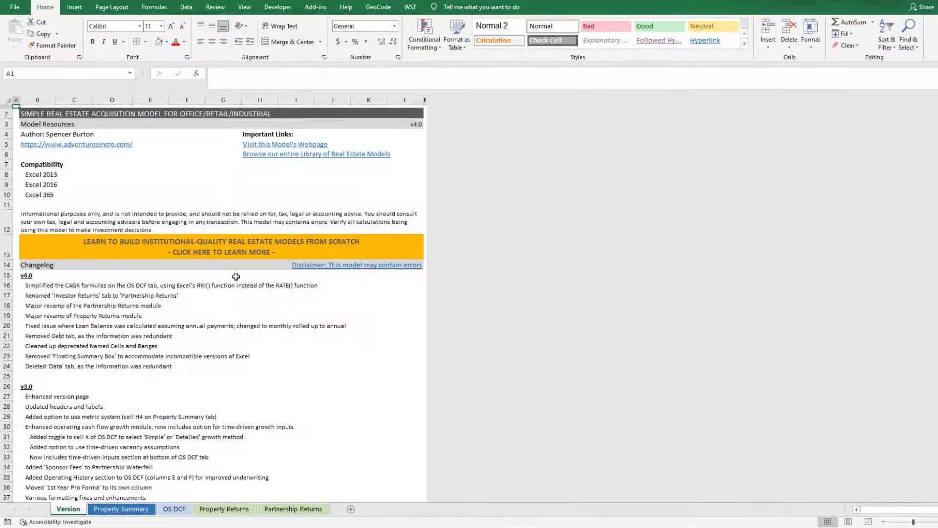